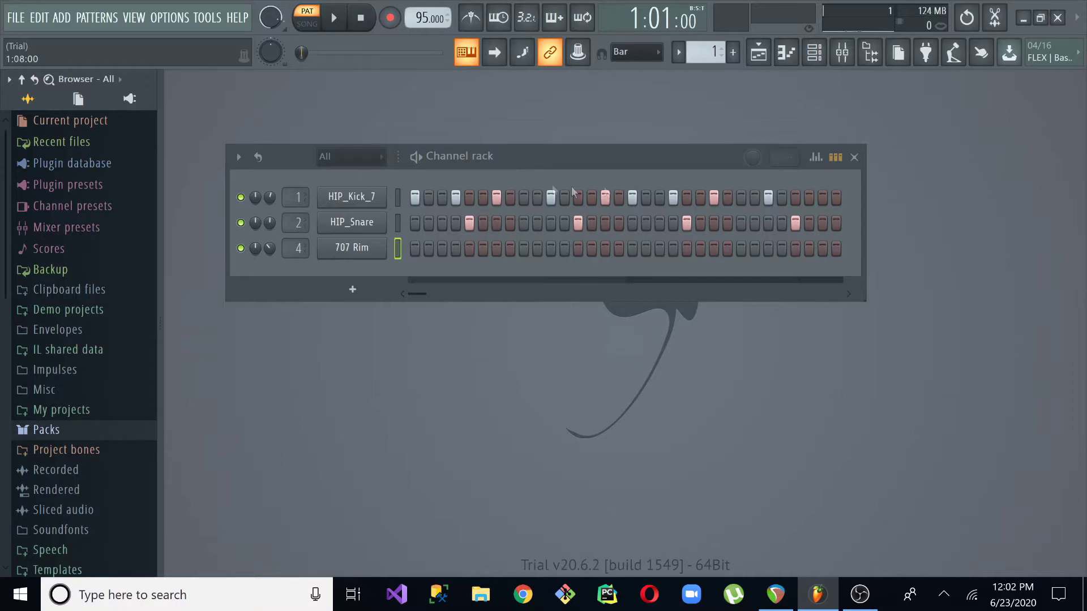
- Select the HIP_Kick_7 channel and play back the kick and snare pattern
left_click(398, 197)
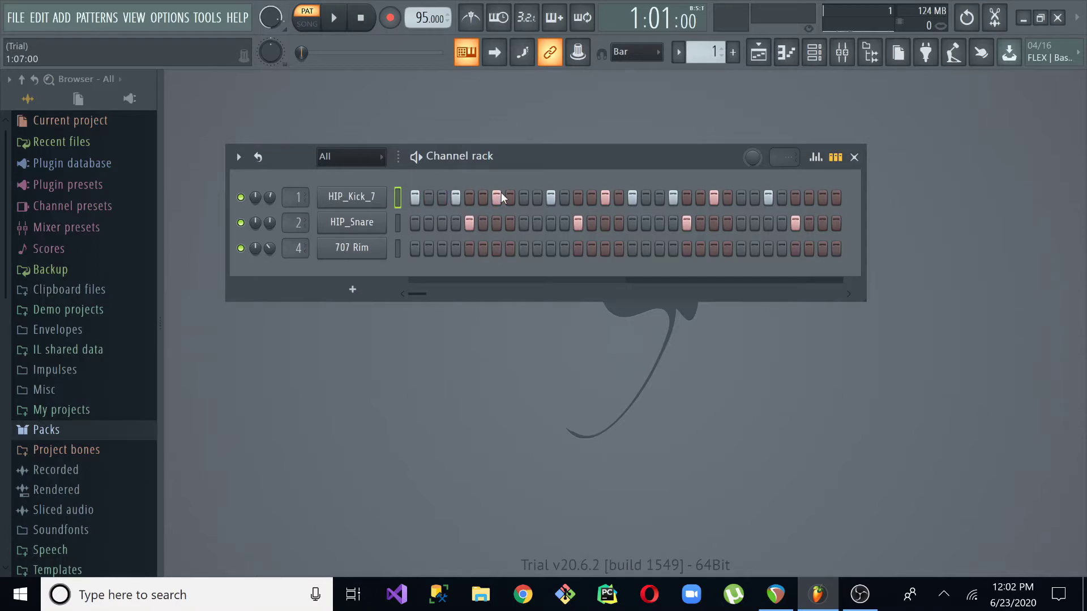
left_click(441, 200)
left_click(340, 22)
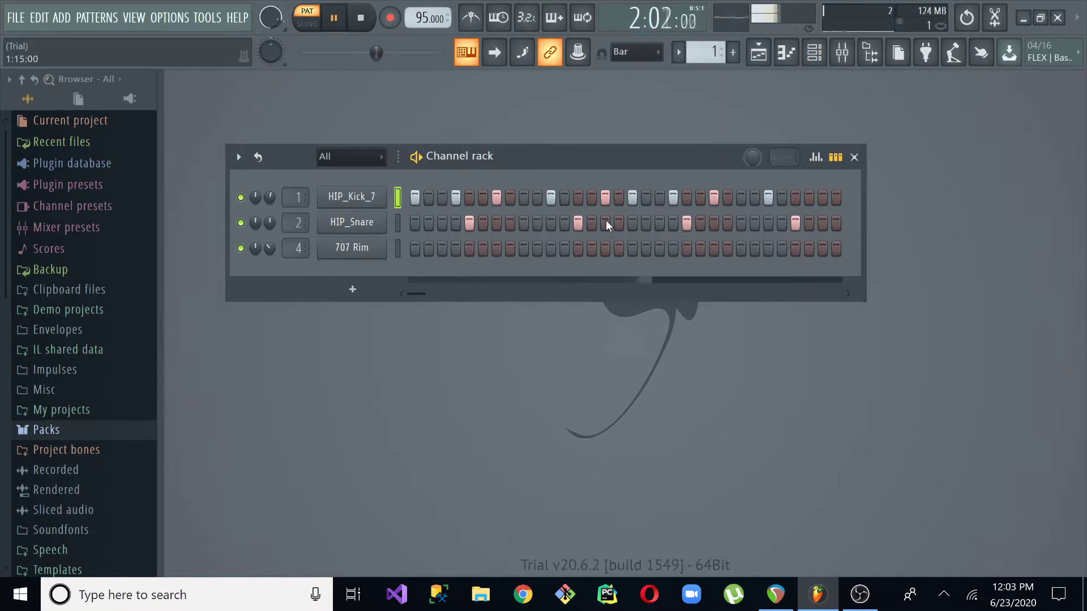
key("space")
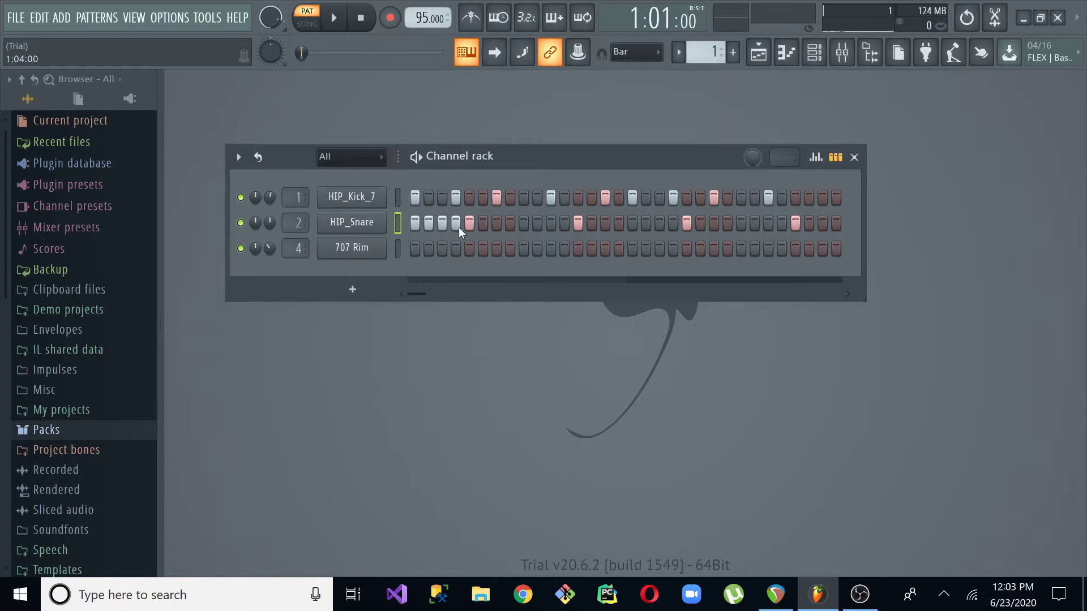
- Clear the first four steps of the HIP_Snare row
left_click(428, 223)
left_click(416, 224)
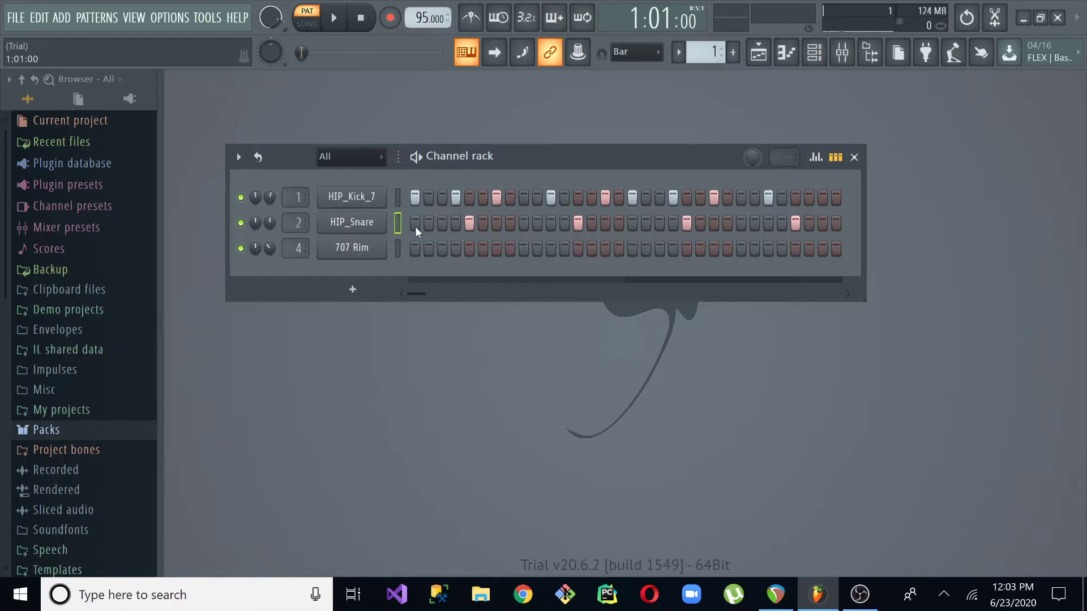
- Fill each 2 steps of the 707 Rim channel
left_click(379, 251)
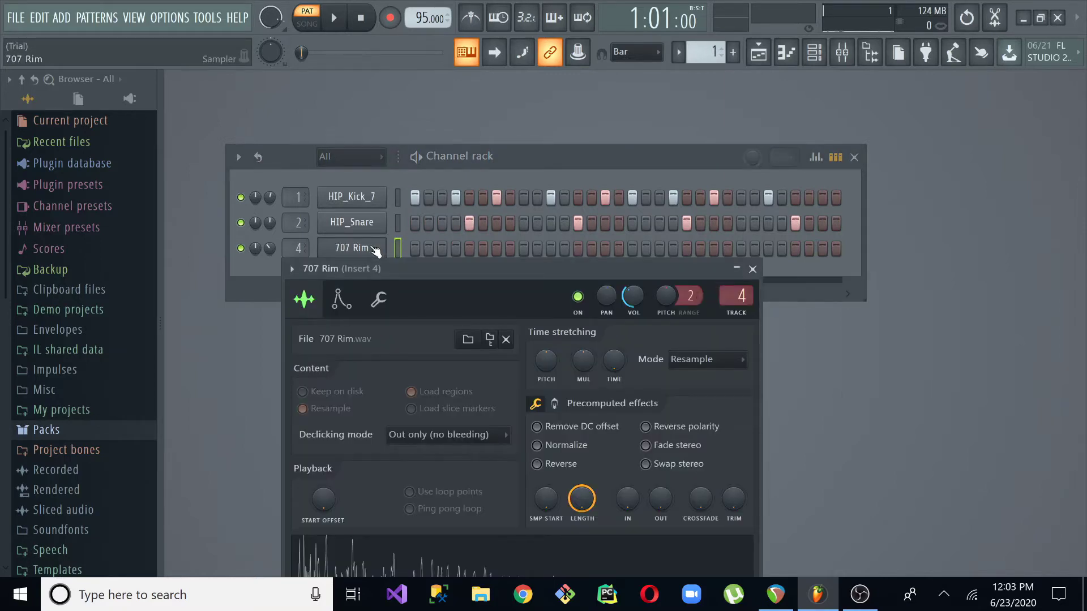
left_click(753, 270)
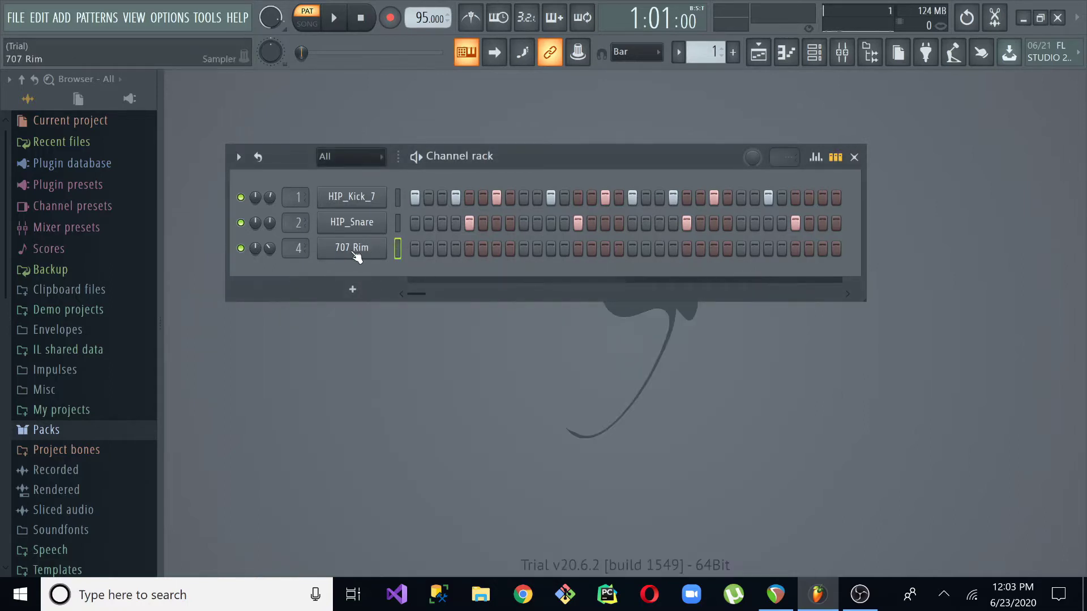
right_click(354, 252)
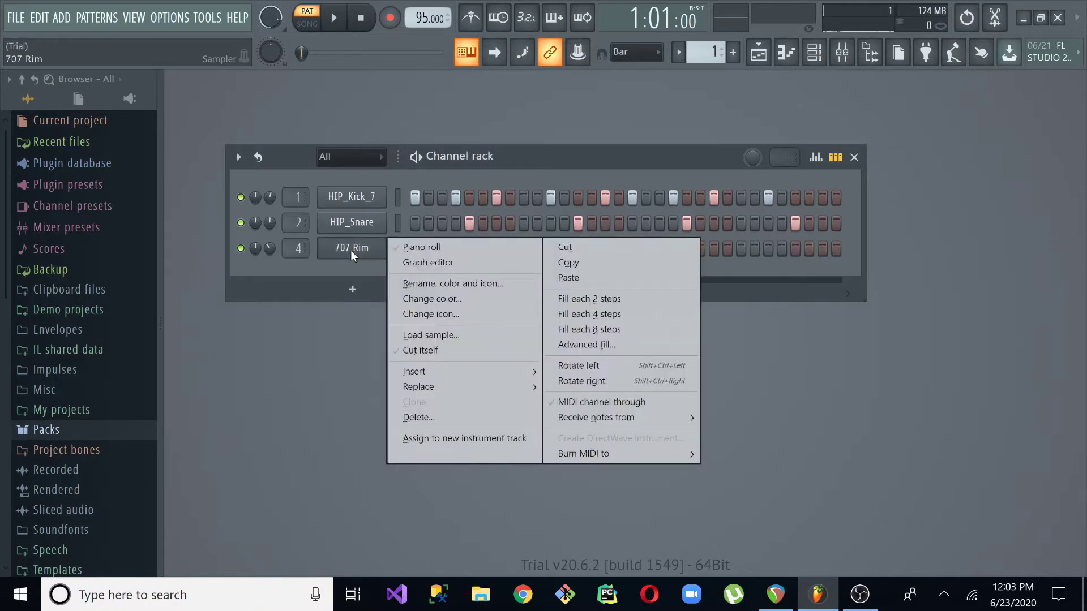
left_click(582, 297)
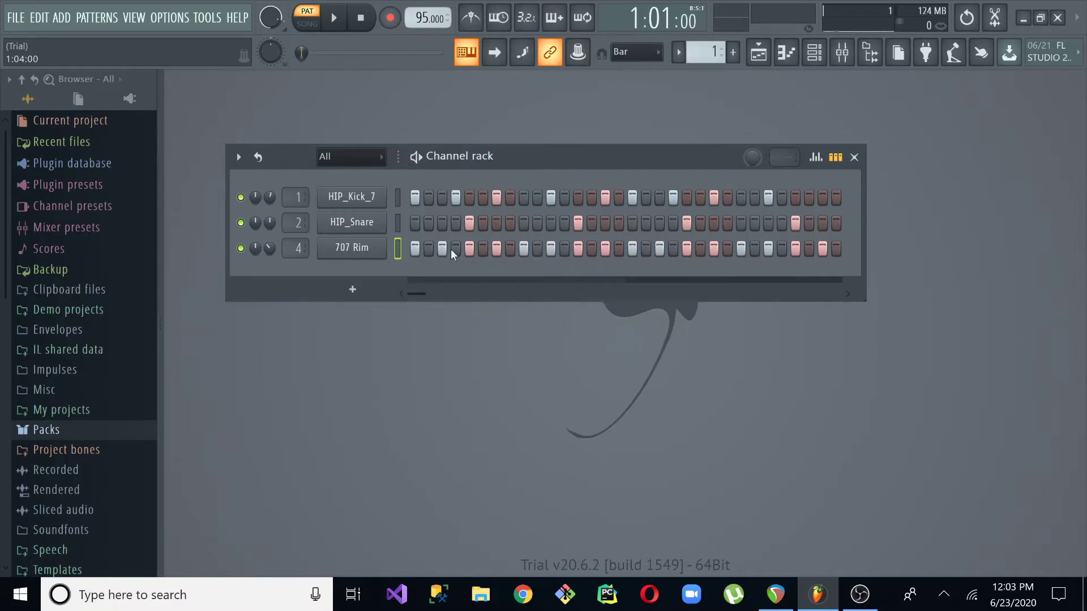
- Adjust the 707 Rim channel's volume and play it together with the kick and snare
left_click_drag(270, 249, 270, 256)
left_click(339, 19)
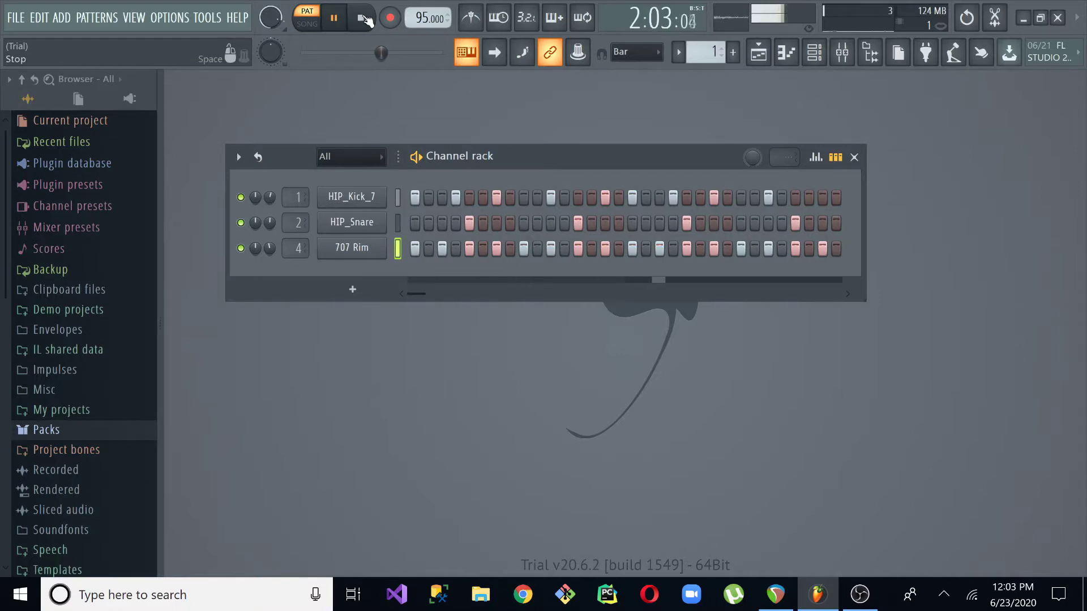
left_click(363, 19)
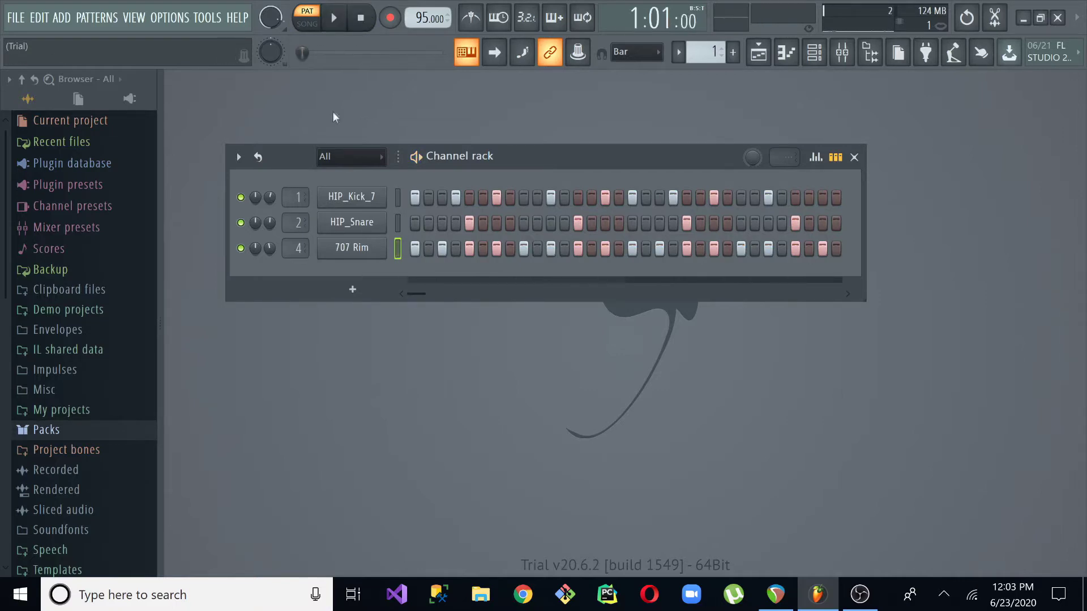
- Mute HIP_Kick_7 and HIP_Snare and play the 707 Rim pattern alone
left_click(240, 197)
left_click(241, 222)
left_click(337, 18)
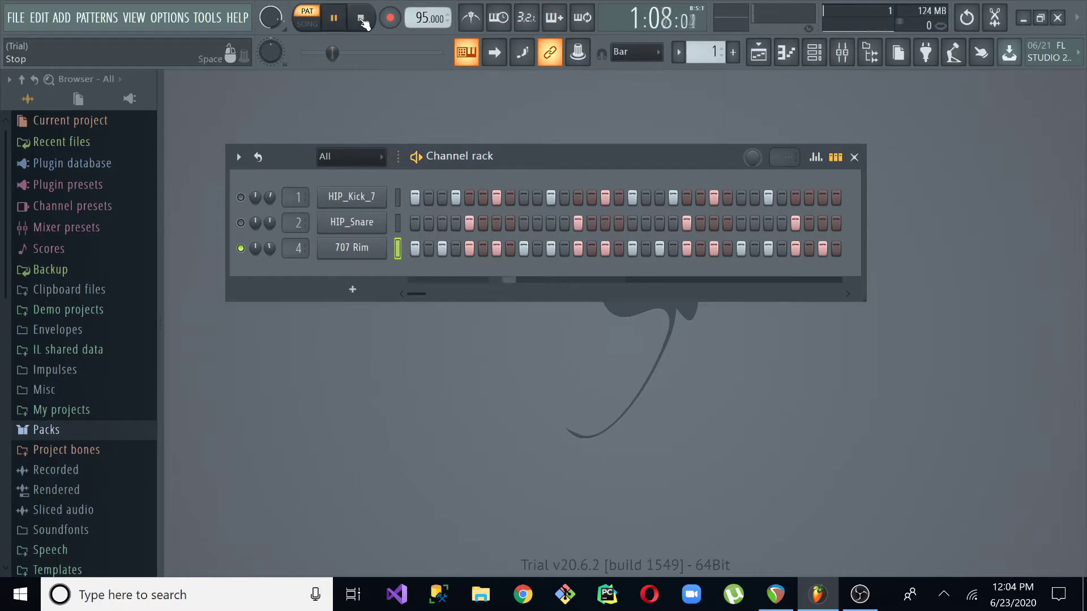
left_click(361, 18)
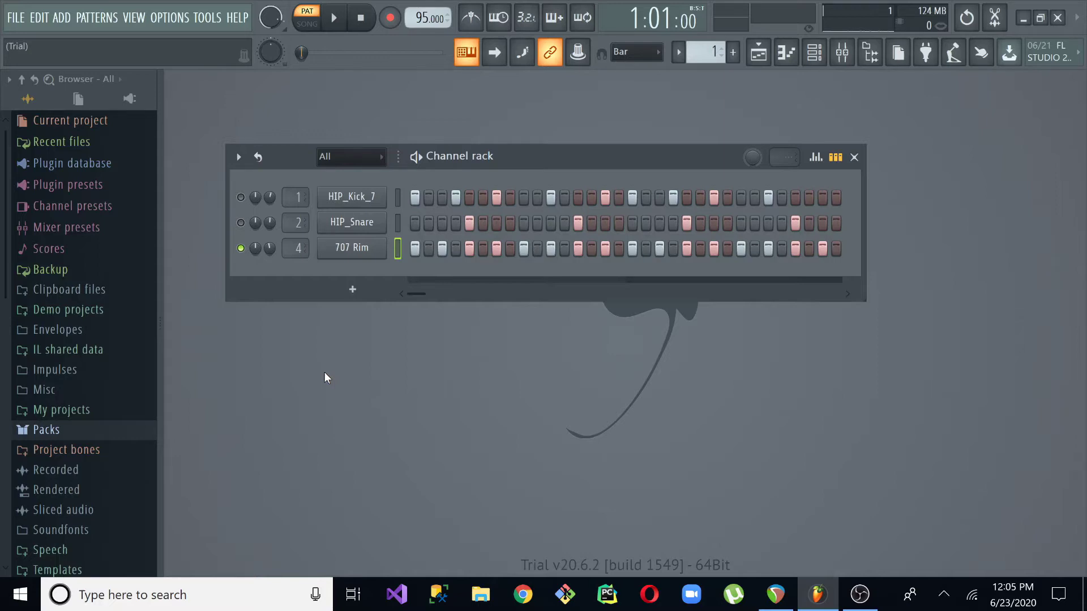
- Switch the audible channels from 707 Rim to HIP_Kick_7 and HIP_Snare and play the pattern
left_click(240, 247)
left_click(240, 197)
left_click(240, 223)
key("space")
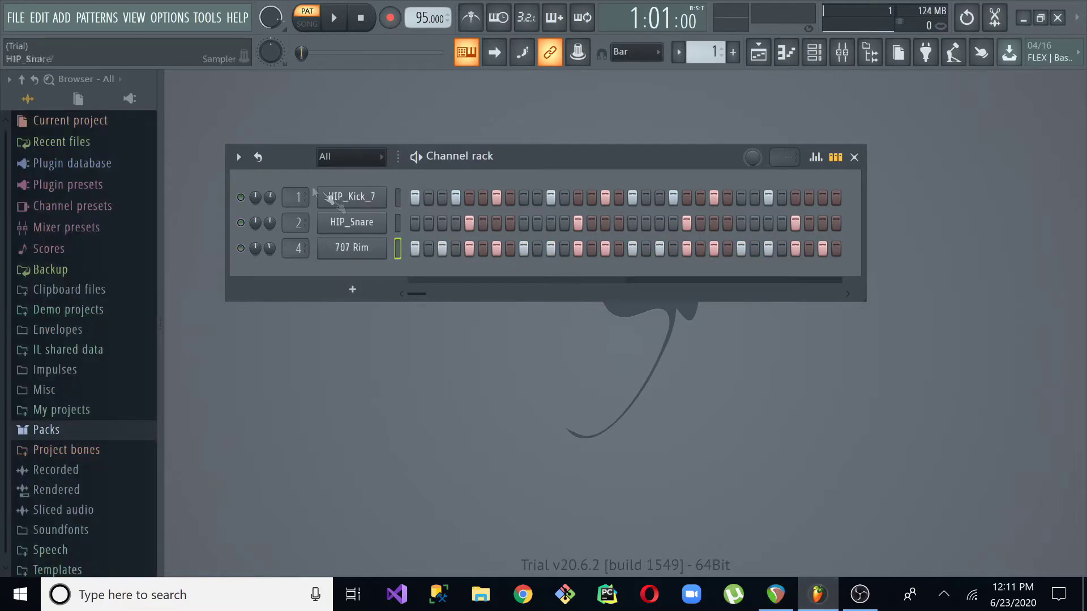
- Unmute only HIP_Snare and listen to the snare hits alone
left_click(243, 222)
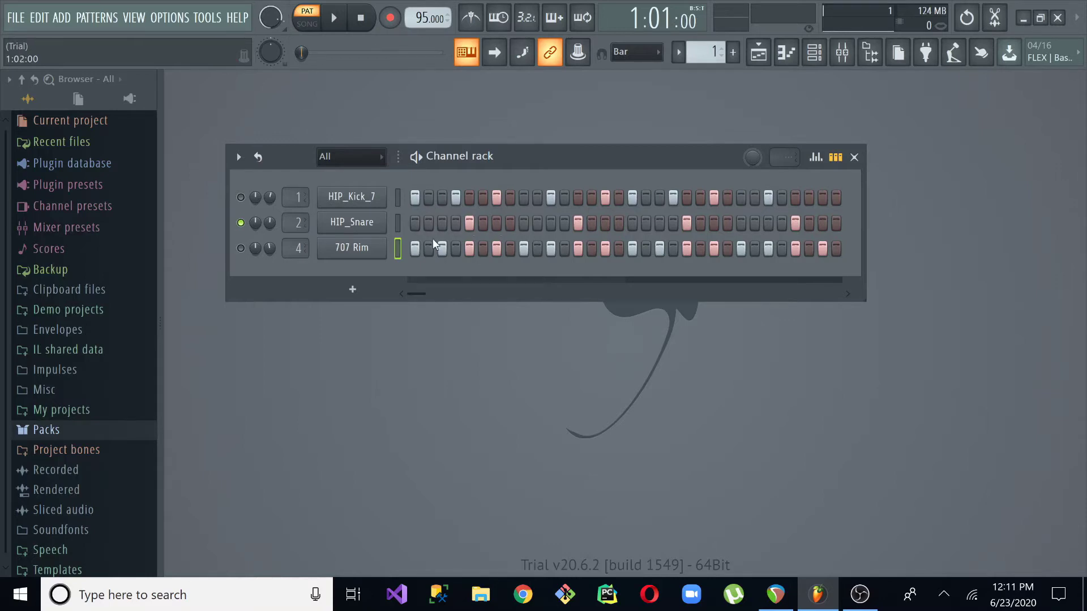
left_click(335, 19)
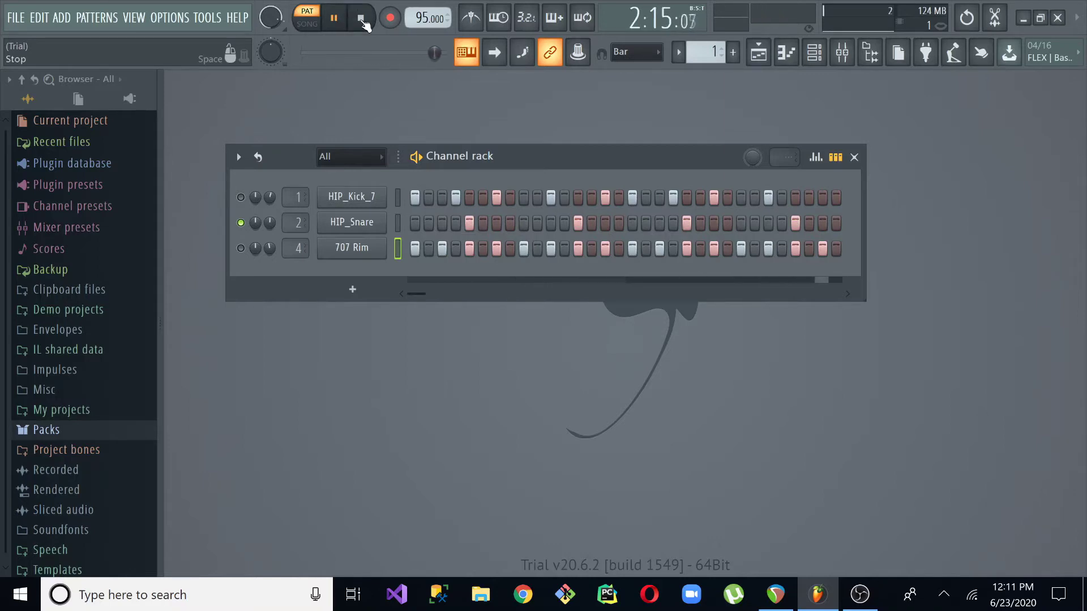
left_click(361, 18)
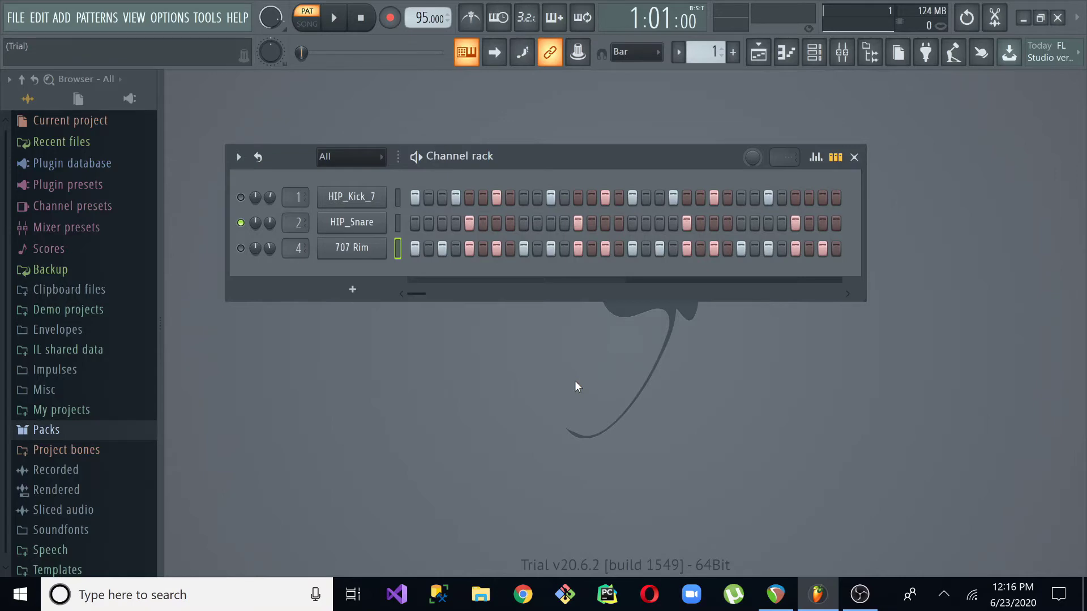
- Make 707 Rim the only audible channel and add rim hits on steps 8, 12, 16, 22 and 26
left_click(241, 222)
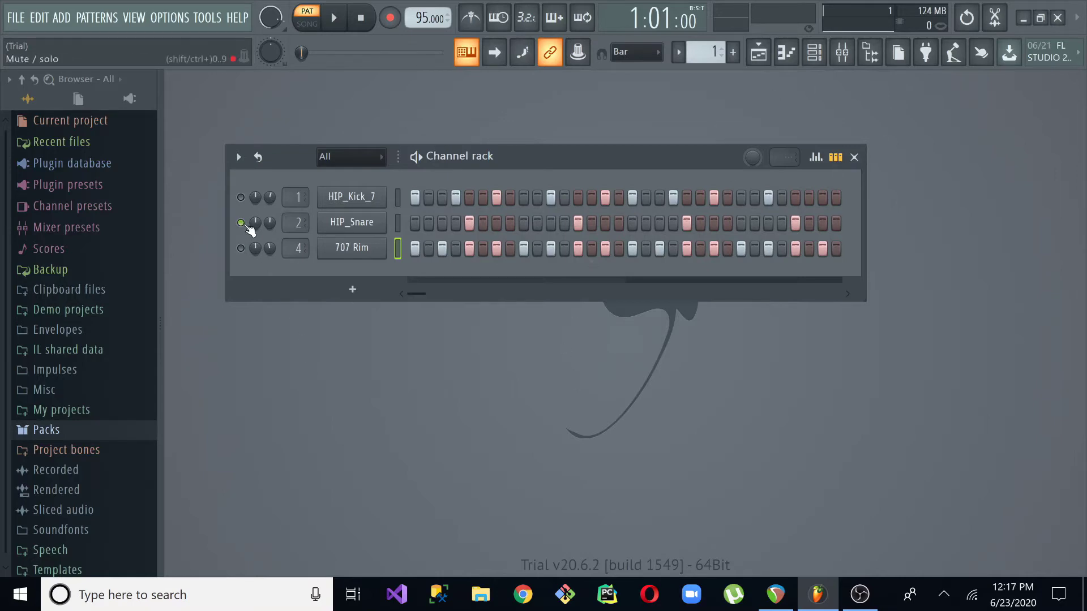
right_click(241, 248)
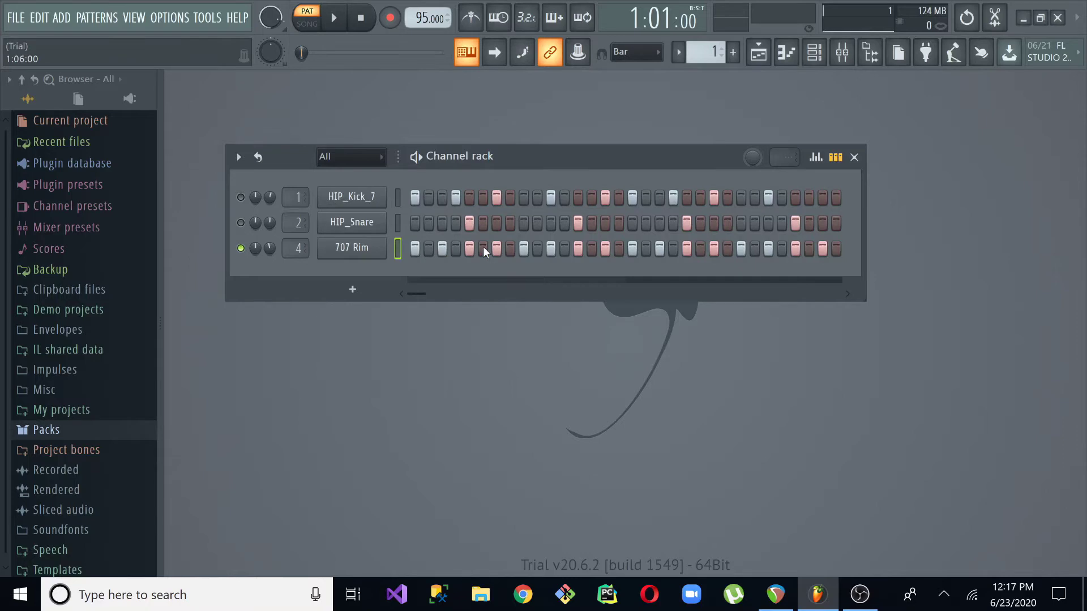
left_click(510, 249)
left_click(564, 249)
left_click(619, 249)
left_click(700, 249)
left_click(754, 249)
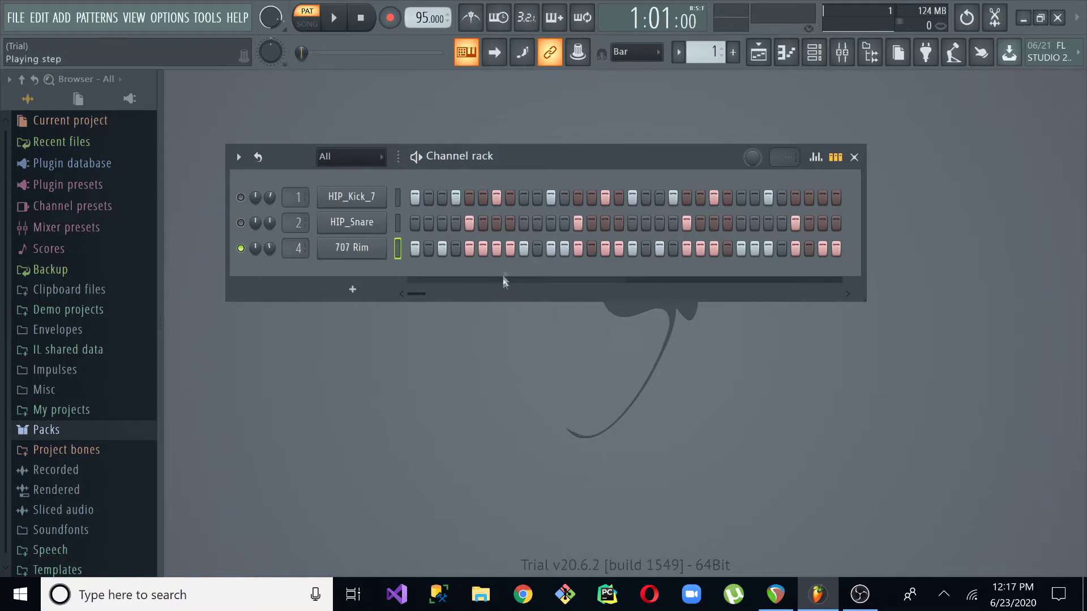
- Rework the 707 Rim rhythm by clearing step 7 and adding hits on steps 6 and 10, and play the pattern
left_click(496, 249)
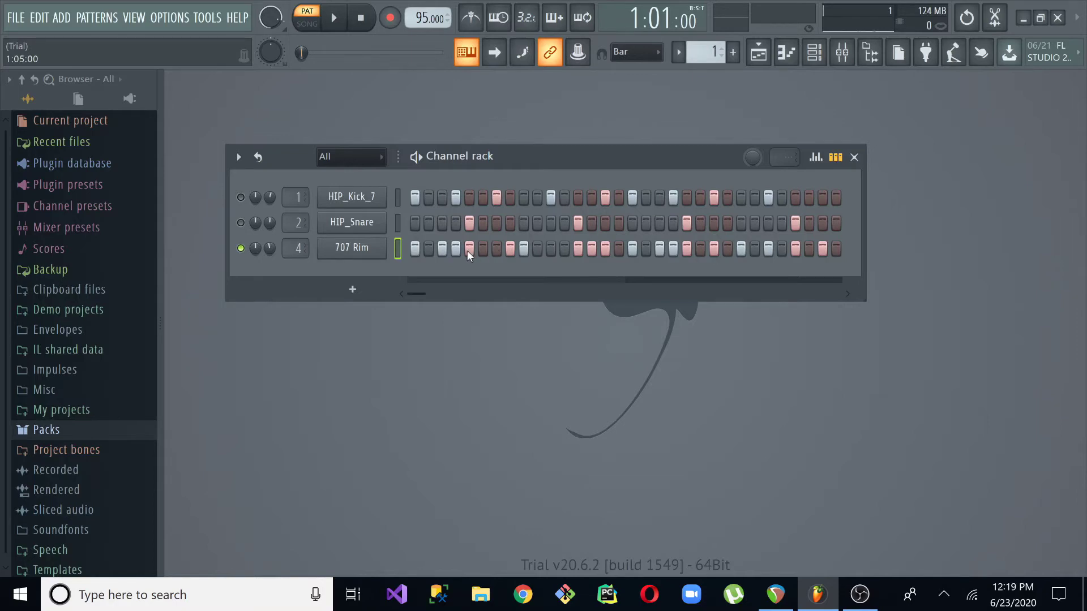
left_click(484, 253)
left_click(539, 249)
key("space")
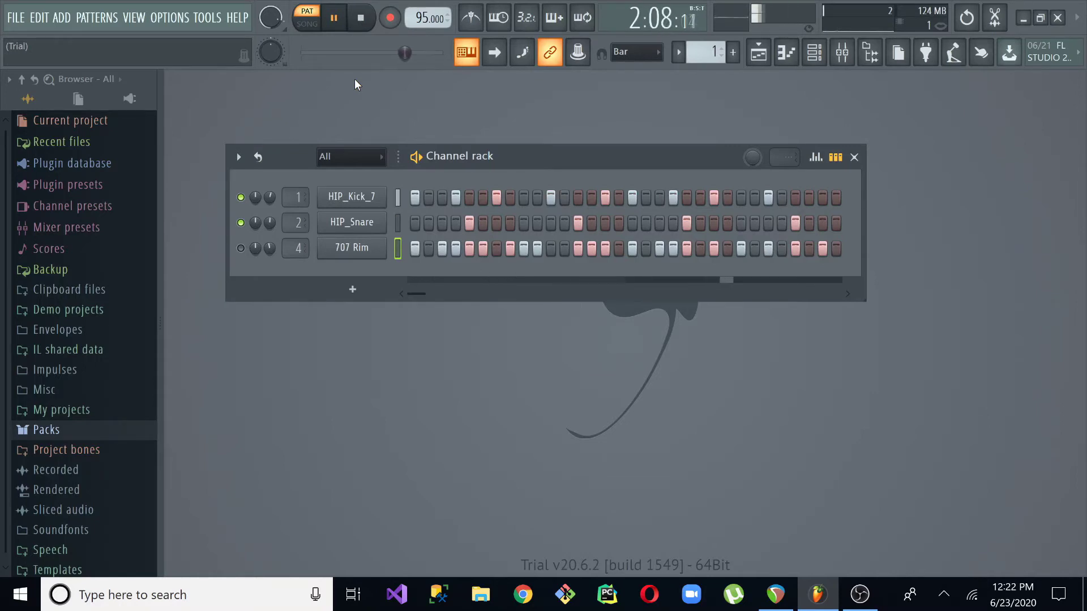
key("space")
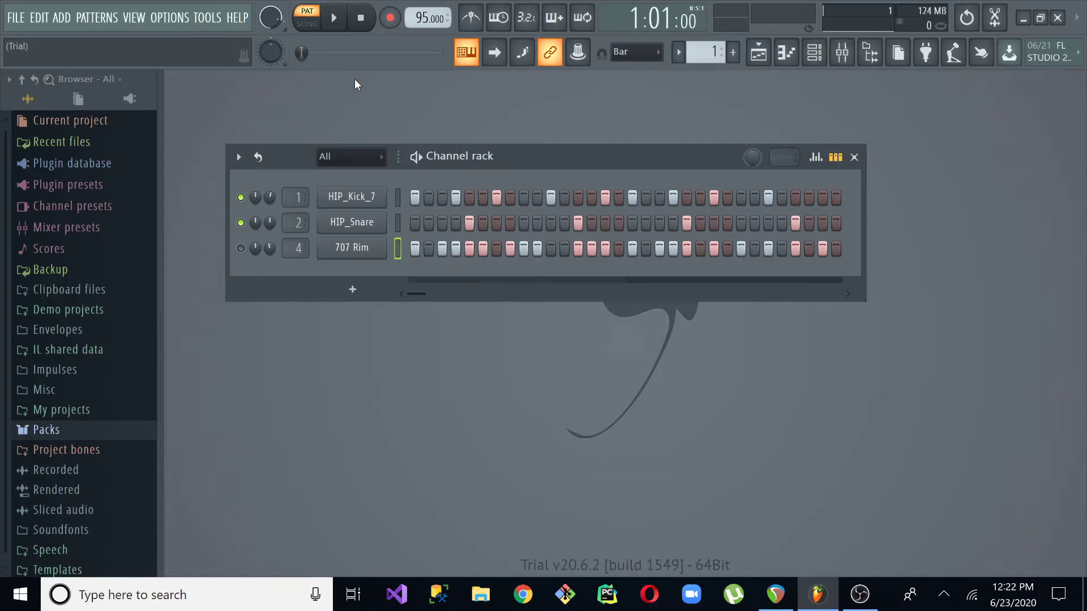
- Turn on every visible step of the 707 Rim row, starting from a fill of each 2 steps
key("ctrl+z")
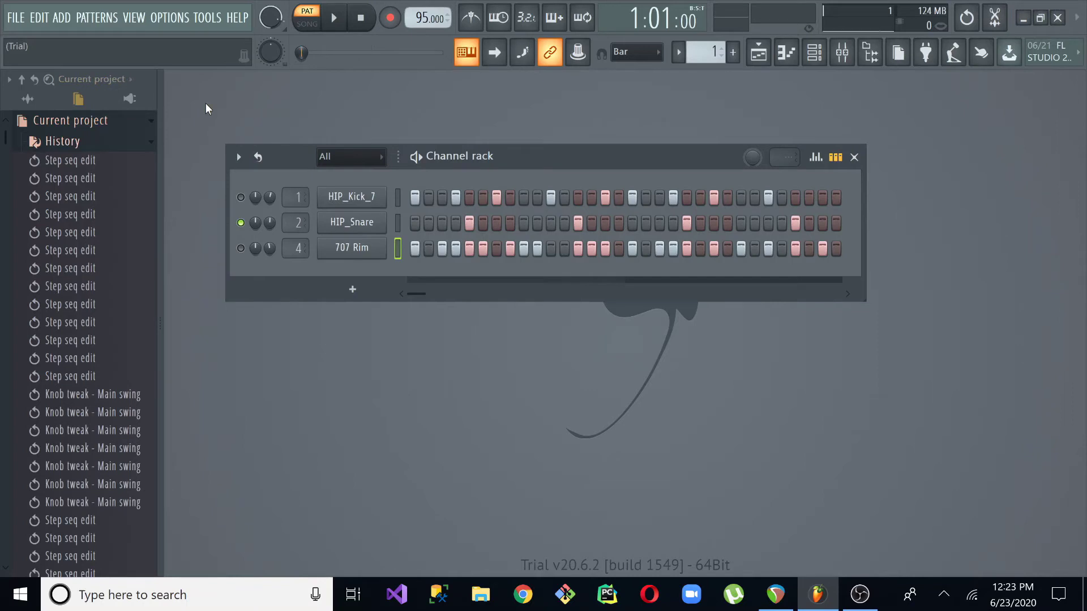
left_click(497, 248)
right_click(361, 256)
left_click(595, 299)
mouse_move(429, 250)
left_mouse_down()
mouse_move(638, 261)
mouse_move(766, 241)
mouse_move(846, 248)
left_mouse_up()
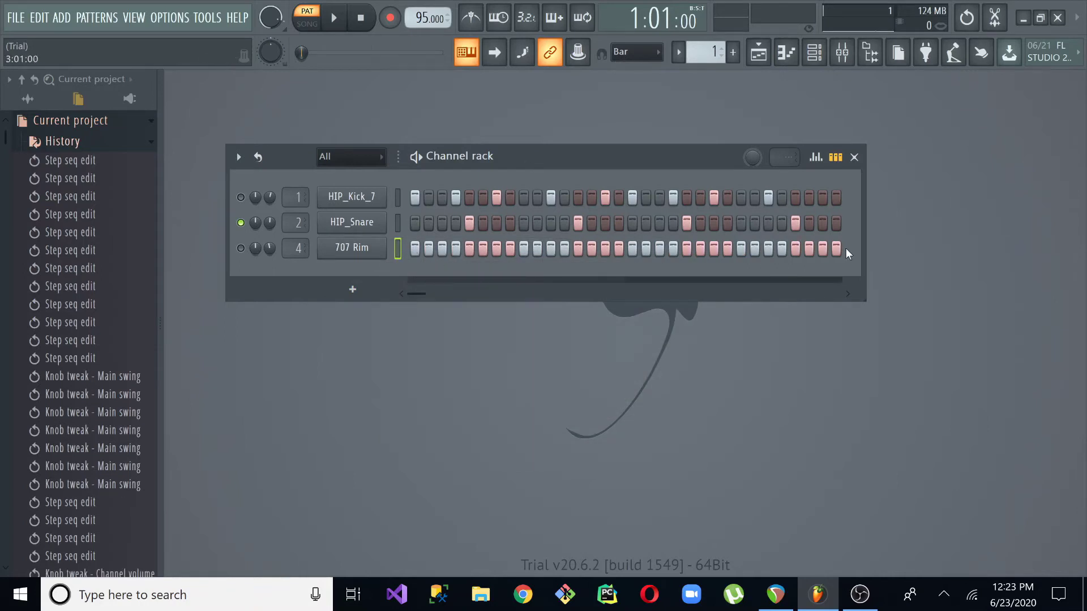
- Unmute HIP_Kick_7 and 707 Rim and play all three channels together
left_click(241, 197)
left_click(241, 248)
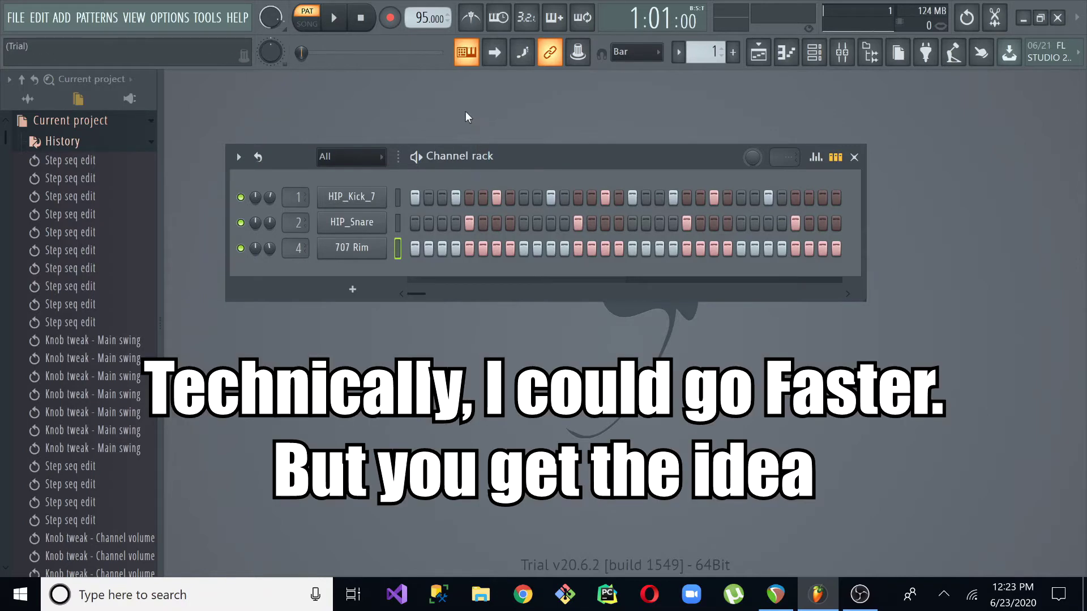
key("space")
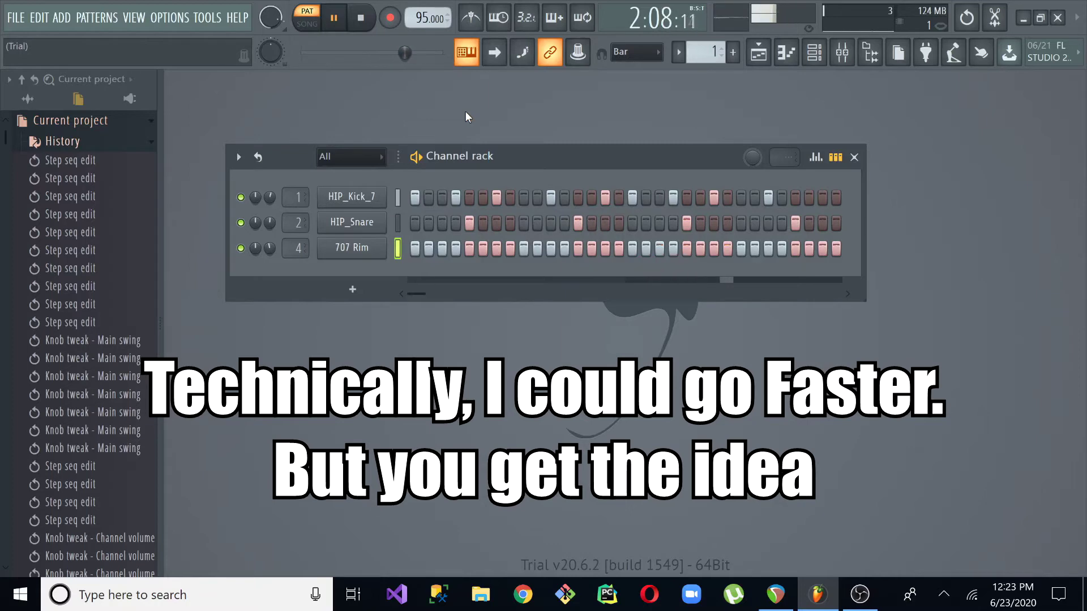
key("space")
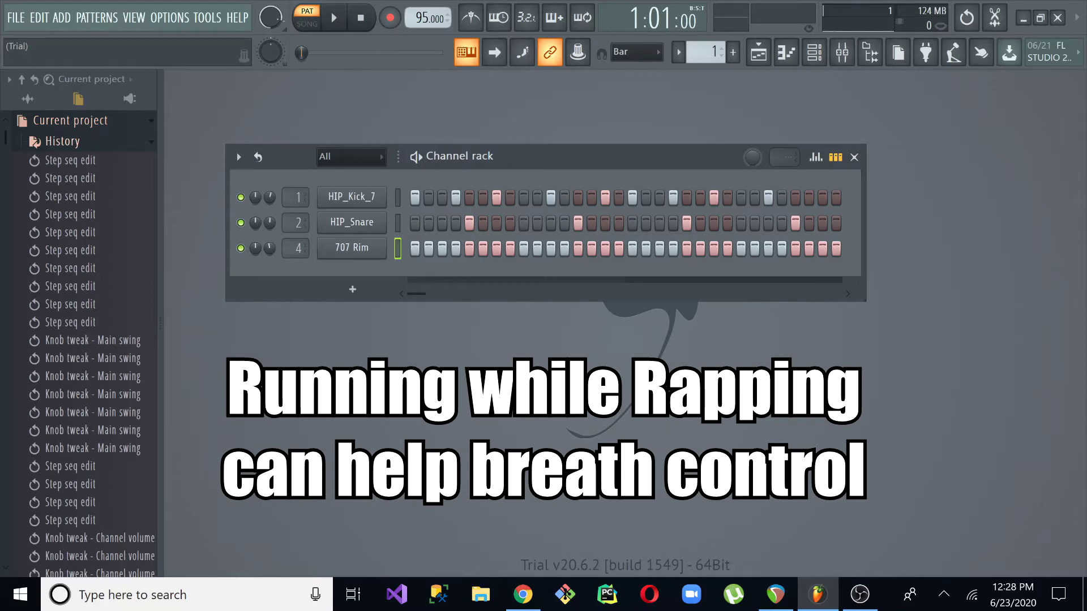
- Cut all steps from the 707 Rim channel
right_click(352, 247)
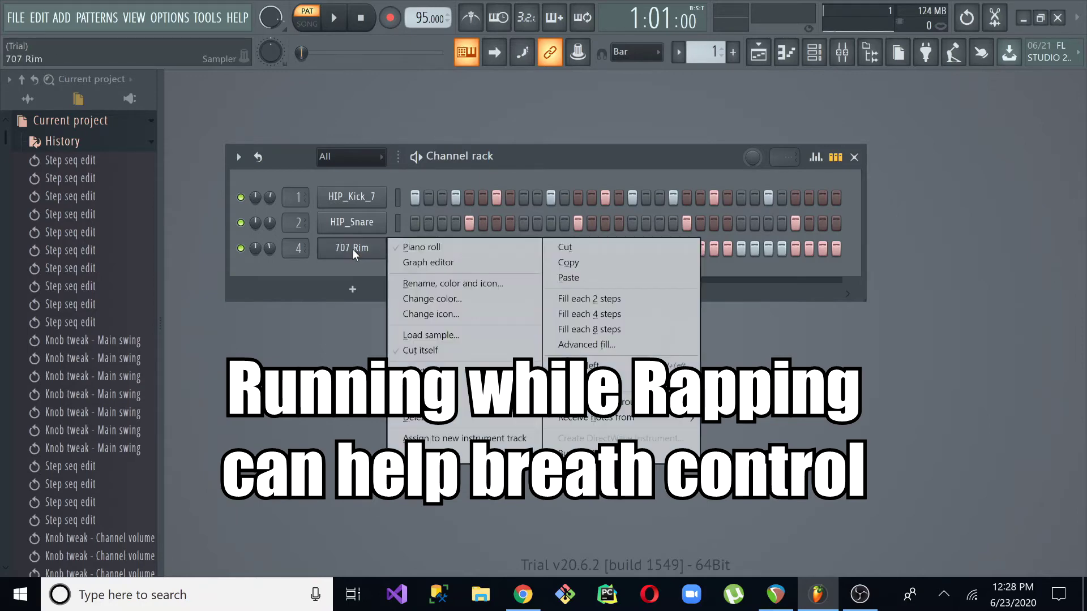
left_click(611, 251)
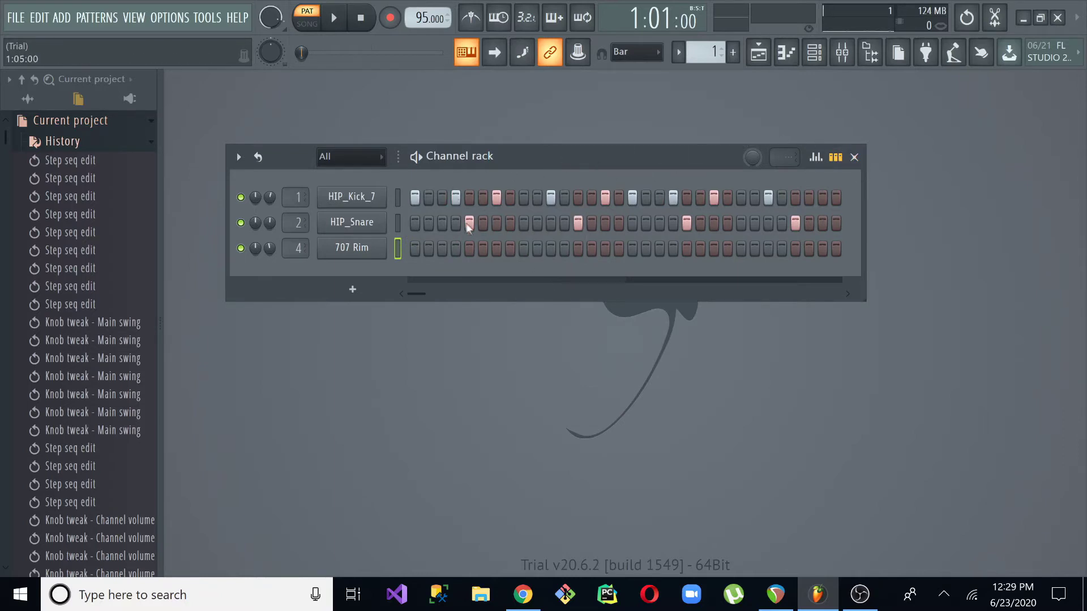
- Try extra HIP_Snare hits on steps 7, 8 and 9, and clear them again
left_click(498, 222)
left_click(510, 222)
left_click(524, 227)
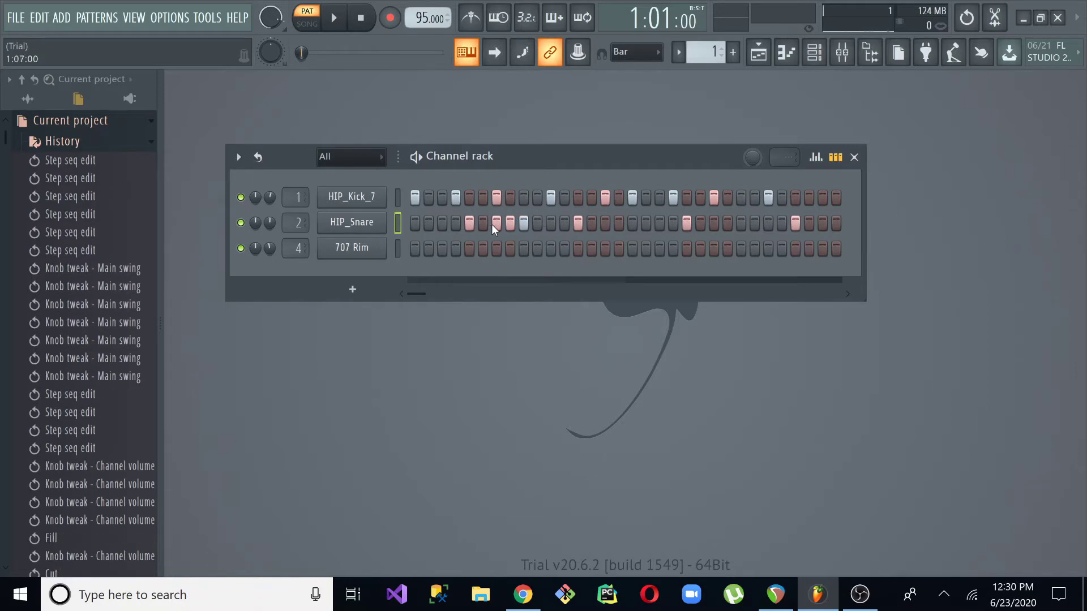
left_click(496, 223)
left_click(505, 225)
left_click(520, 224)
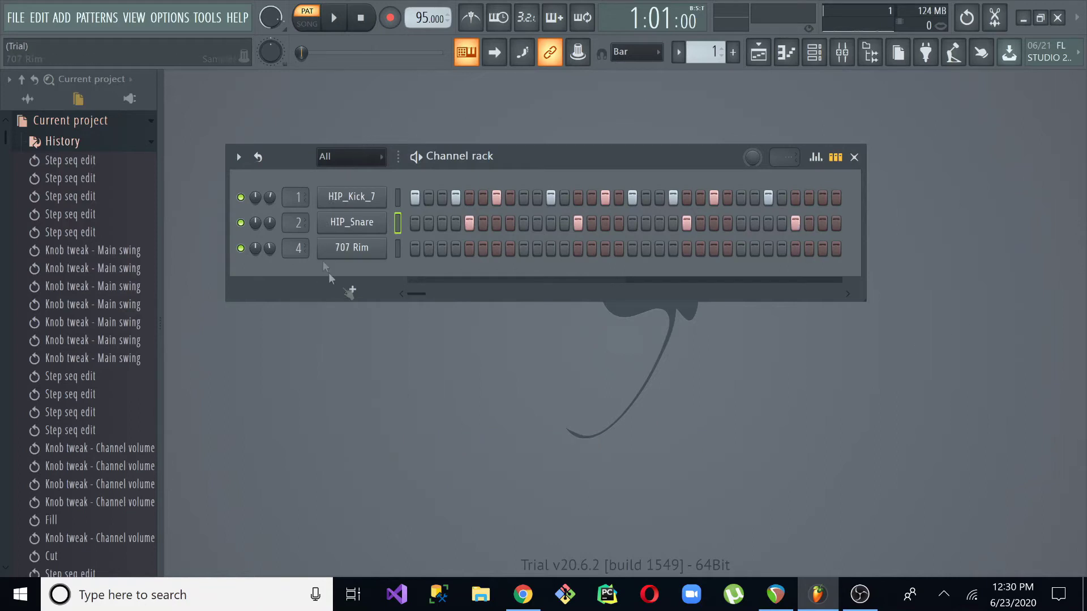
- Play back the kick and snare beat with the 707 Rim row empty
key("space")
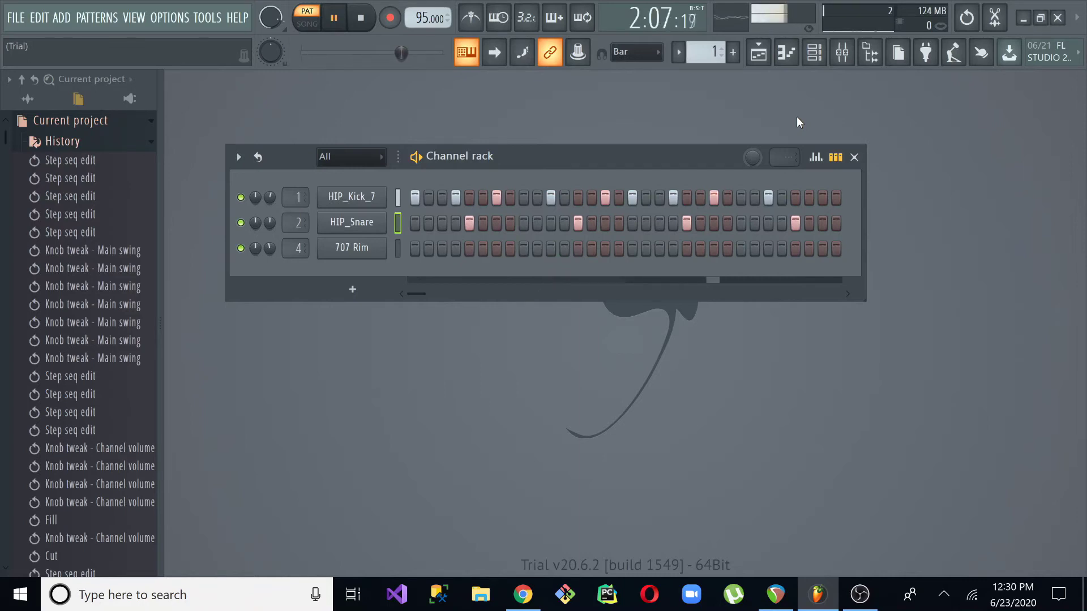
key("space")
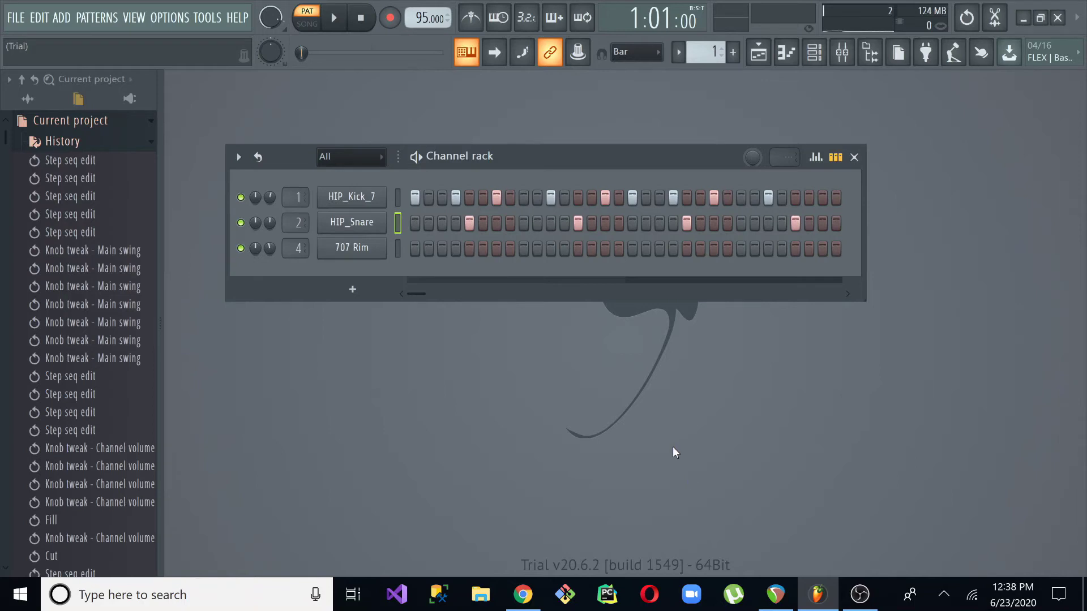
- Switch to Chrome and highlight the "I'm doing this tonight" verse in the Bye Bye Bye lyrics
left_click(523, 594)
scroll(432, 286, "up", 3)
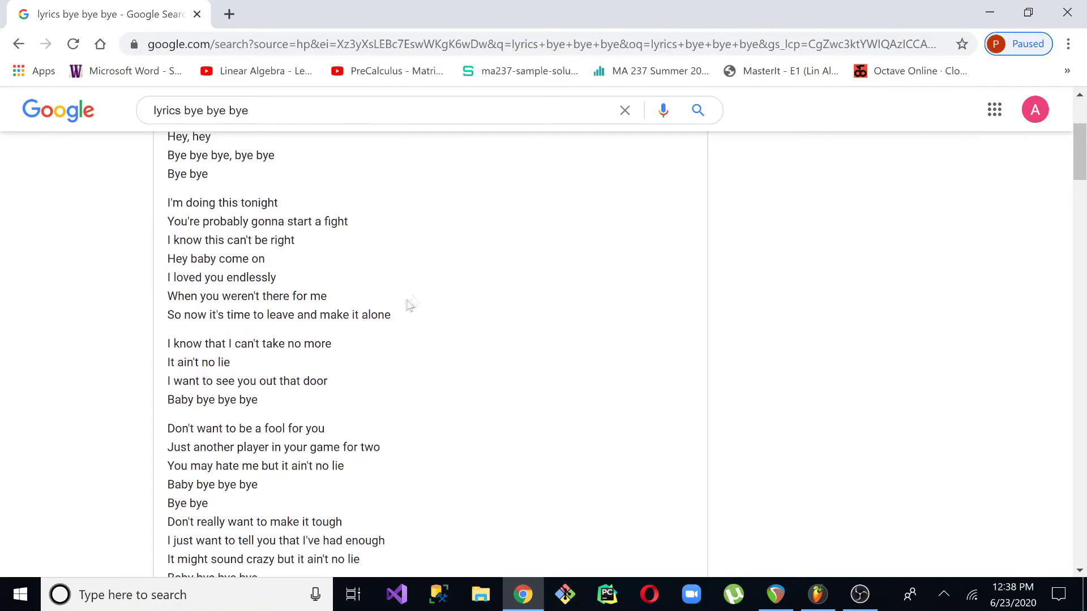
left_click_drag(405, 323, 219, 215)
scroll(220, 215, "down", 2)
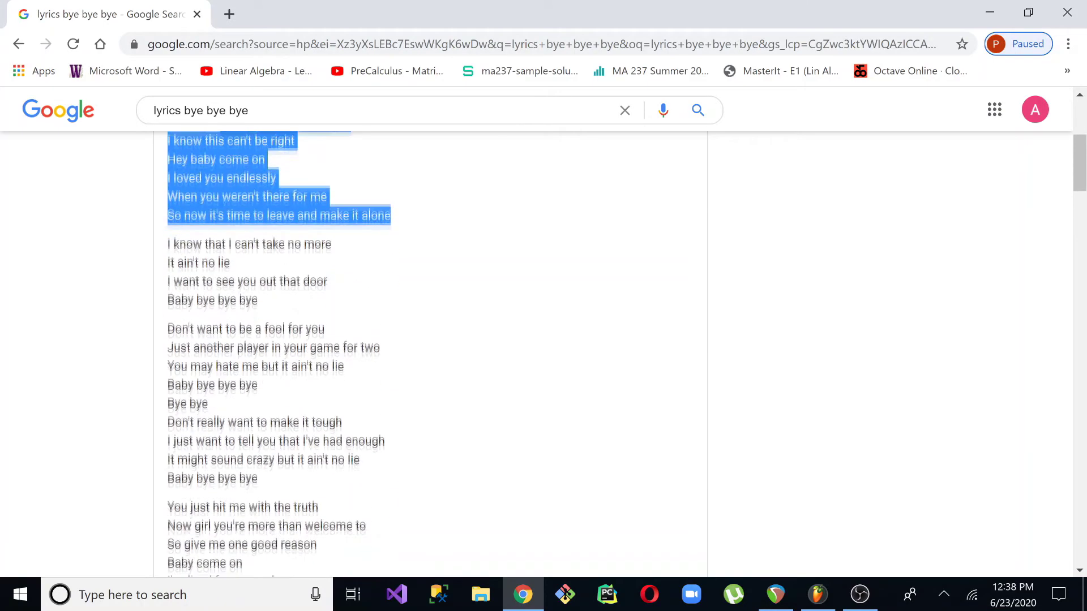
- Highlight the first "I know that I can't take no more" section and the following "Don't want to be a fool for you" chorus
left_click_drag(277, 265, 176, 202)
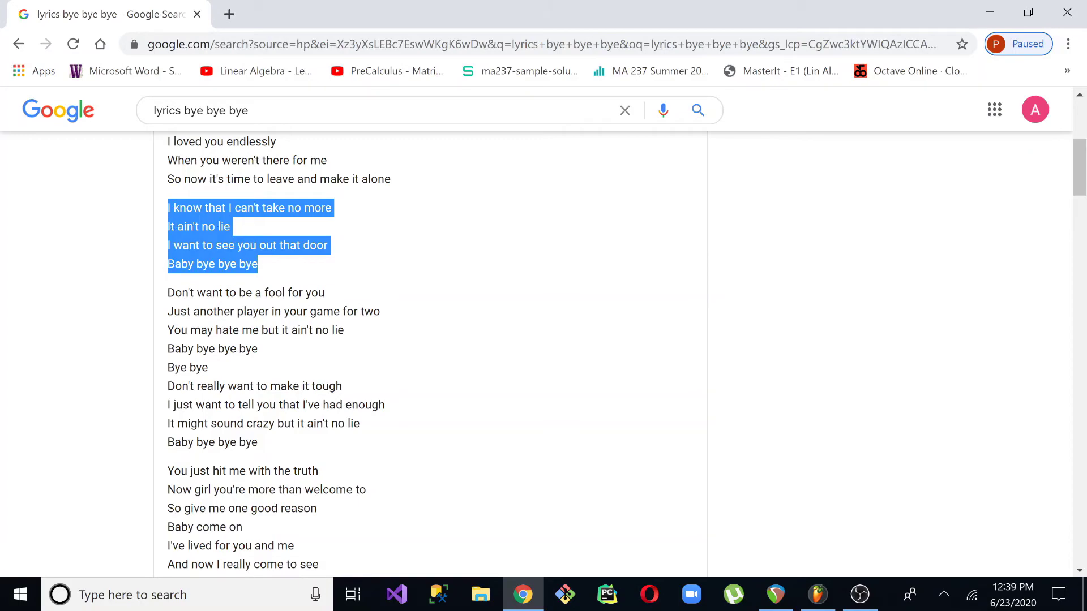
scroll(230, 257, "down", 2)
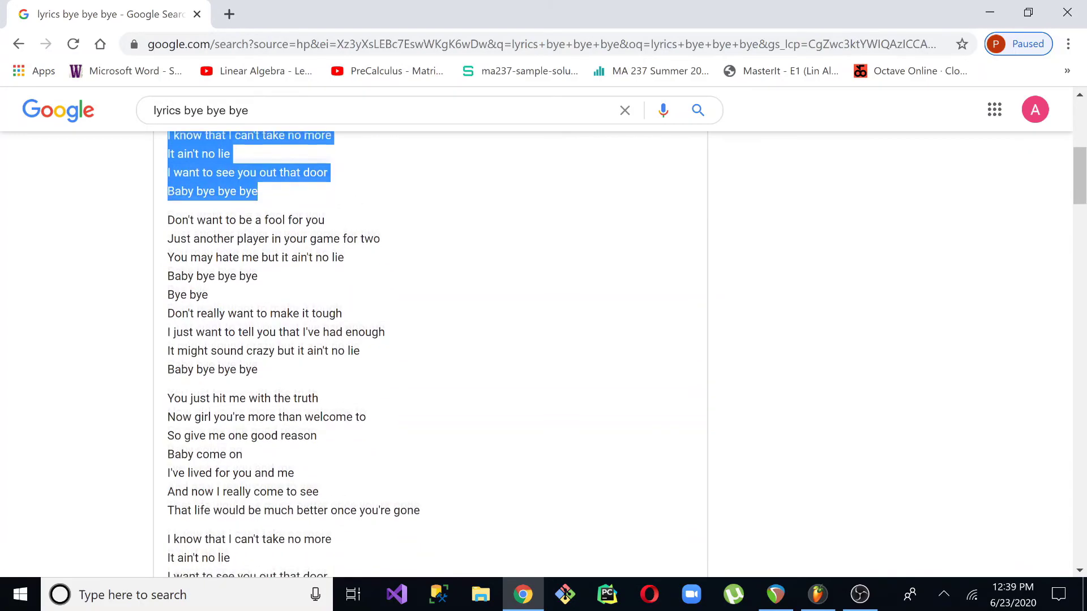
left_click_drag(168, 162, 328, 316)
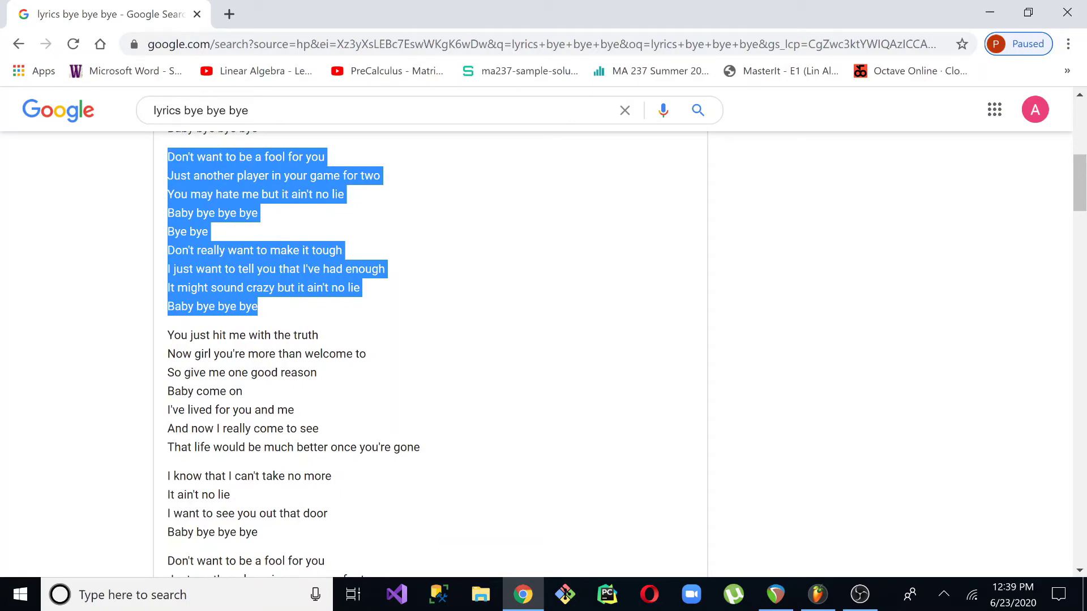
- Highlight the "You just hit me with the truth" verse and the repeated "I know that I can't take no more" section
scroll(292, 285, "down", 1)
scroll(293, 284, "down", 2)
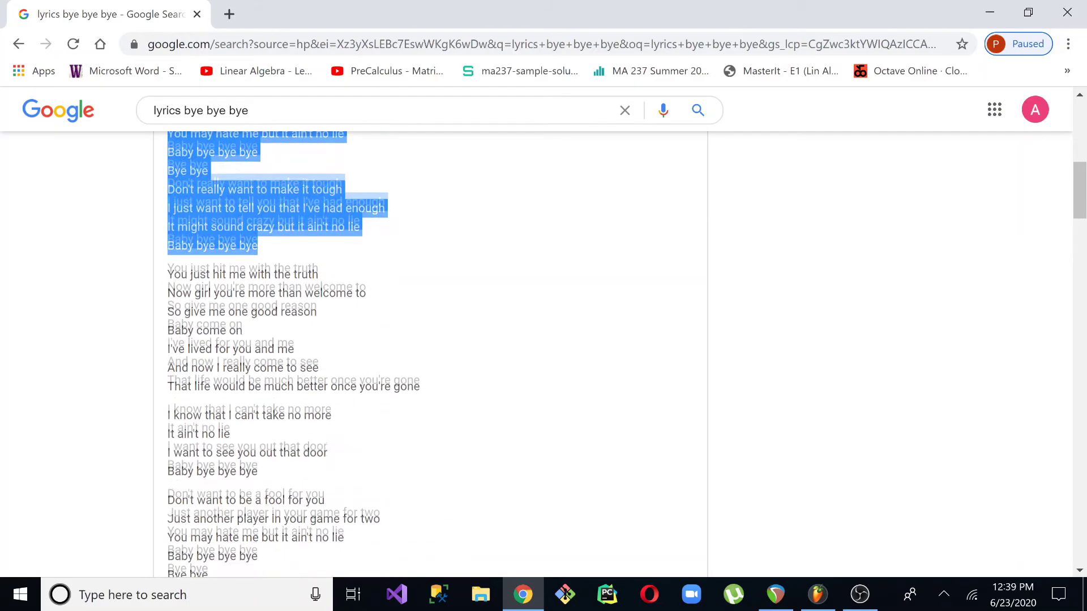
left_click_drag(208, 233, 348, 324)
scroll(348, 324, "down", 2)
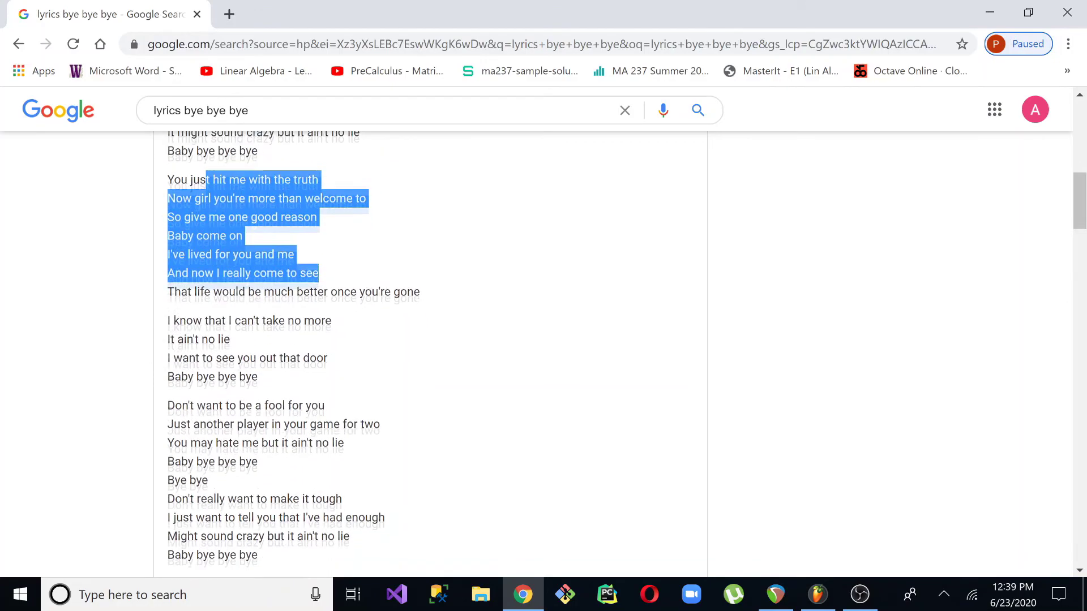
left_click_drag(283, 365, 162, 304)
scroll(162, 304, "up", 3)
scroll(163, 306, "up", 1)
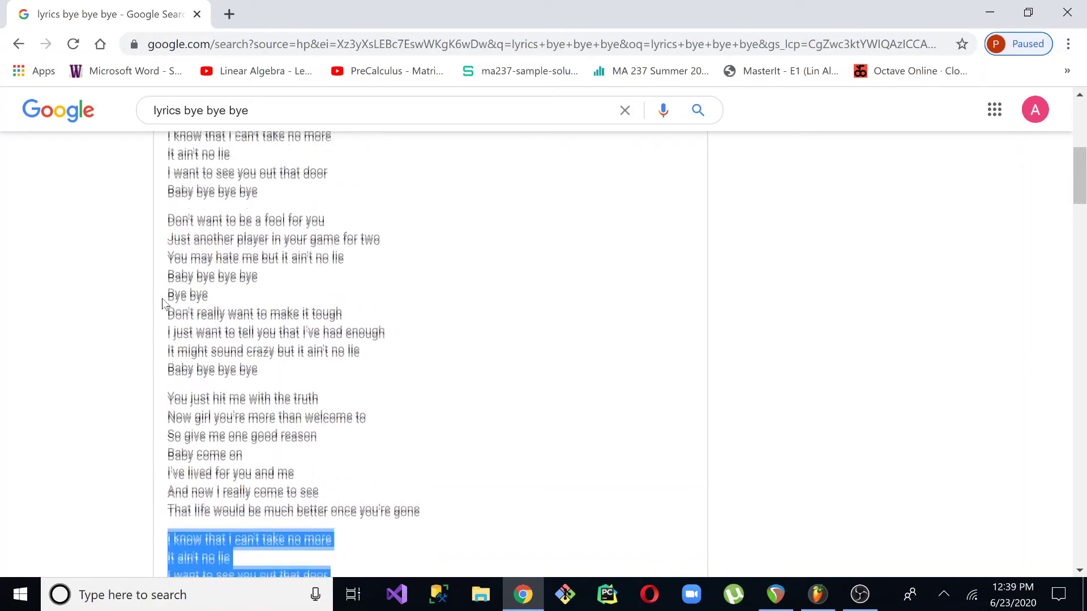
scroll(250, 197, "down", 1)
scroll(250, 197, "down", 4)
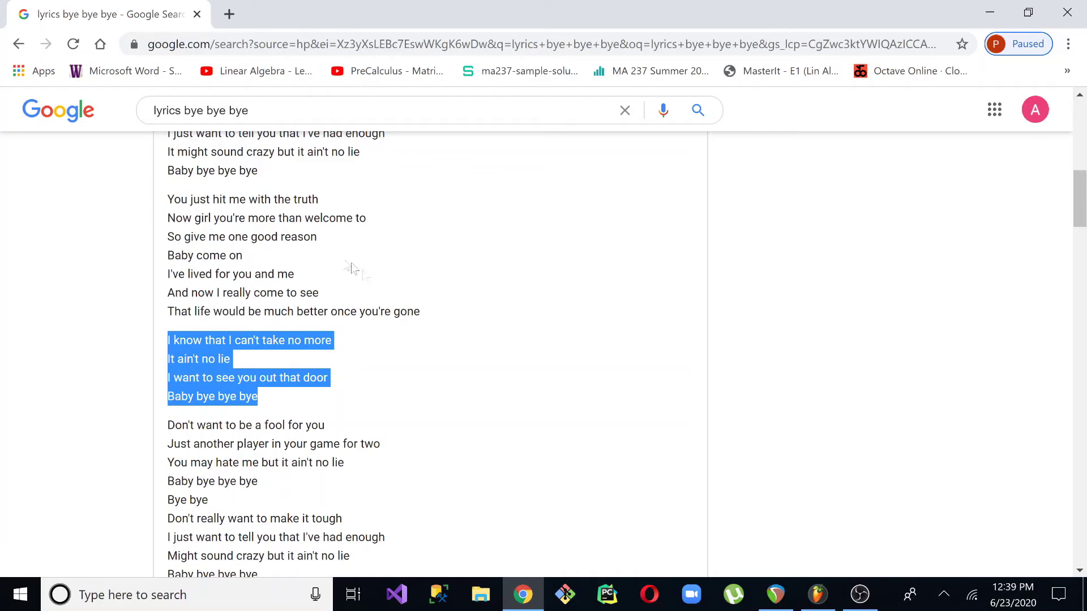
- Highlight the whole second verse, from "You just hit me with the truth" to "once you're gone"
left_click_drag(444, 315, 202, 218)
left_click_drag(173, 396, 283, 537)
left_click(354, 290)
left_click_drag(429, 323, 159, 202)
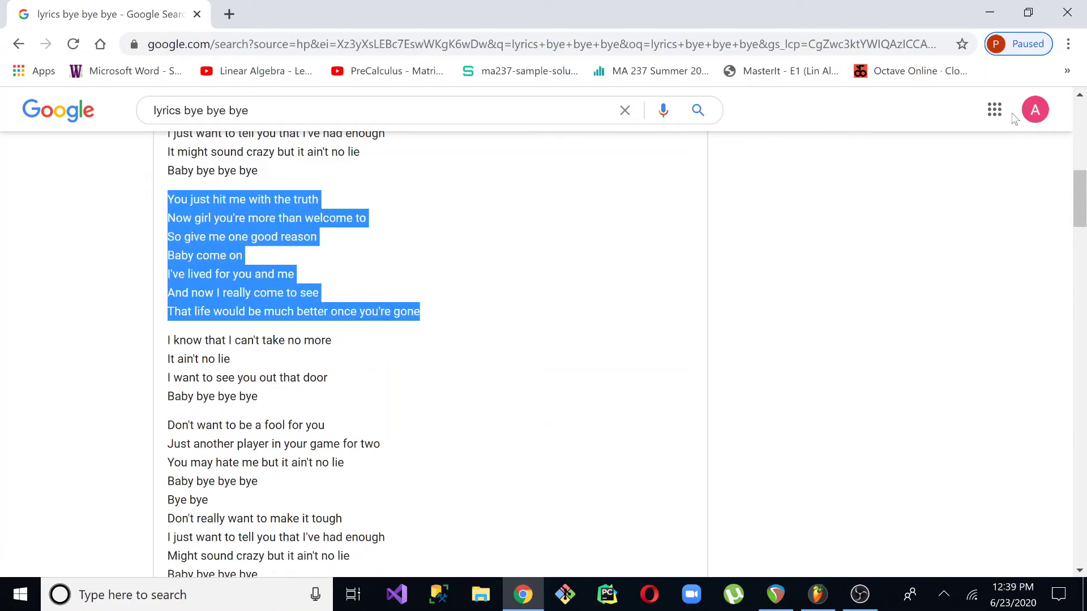
- Minimize Chrome, switch to REAPER and point out where the first three vocal clips on track 2 fall against the beat
left_click(990, 13)
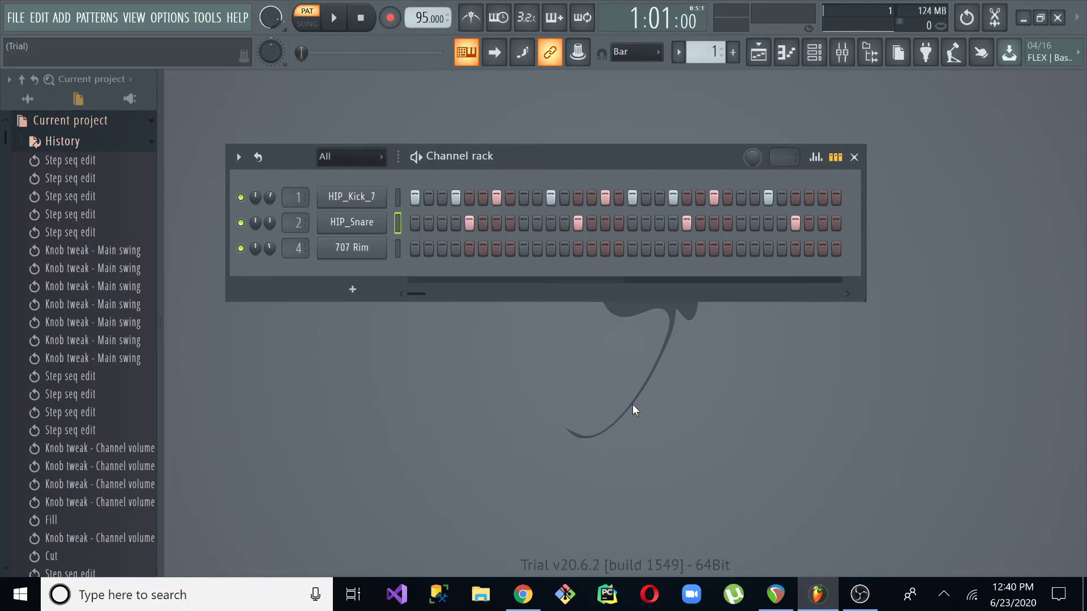
key("alt+Tab")
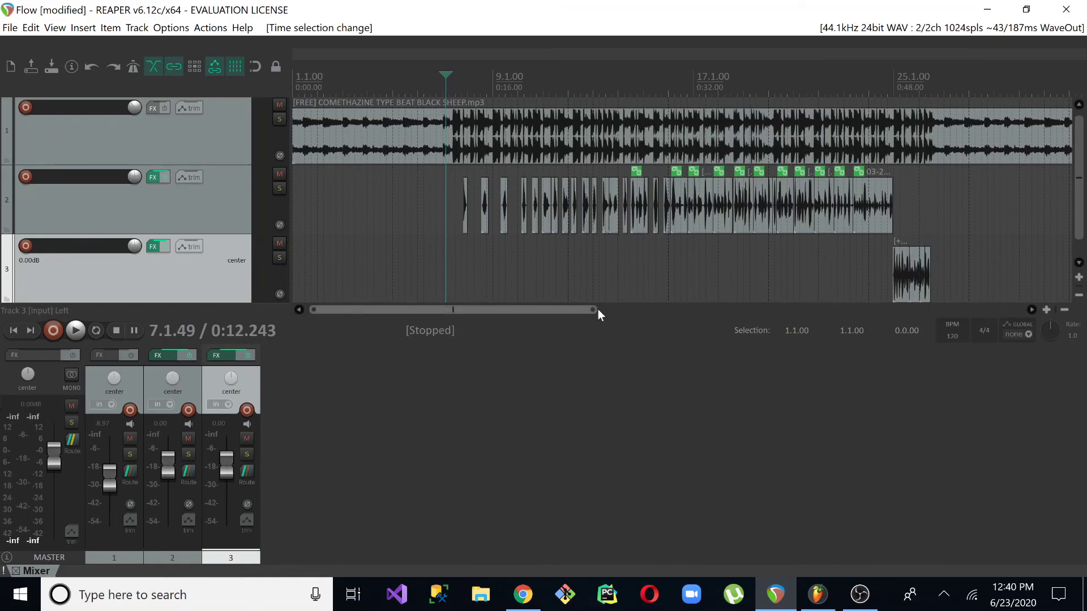
left_click_drag(599, 309, 484, 311)
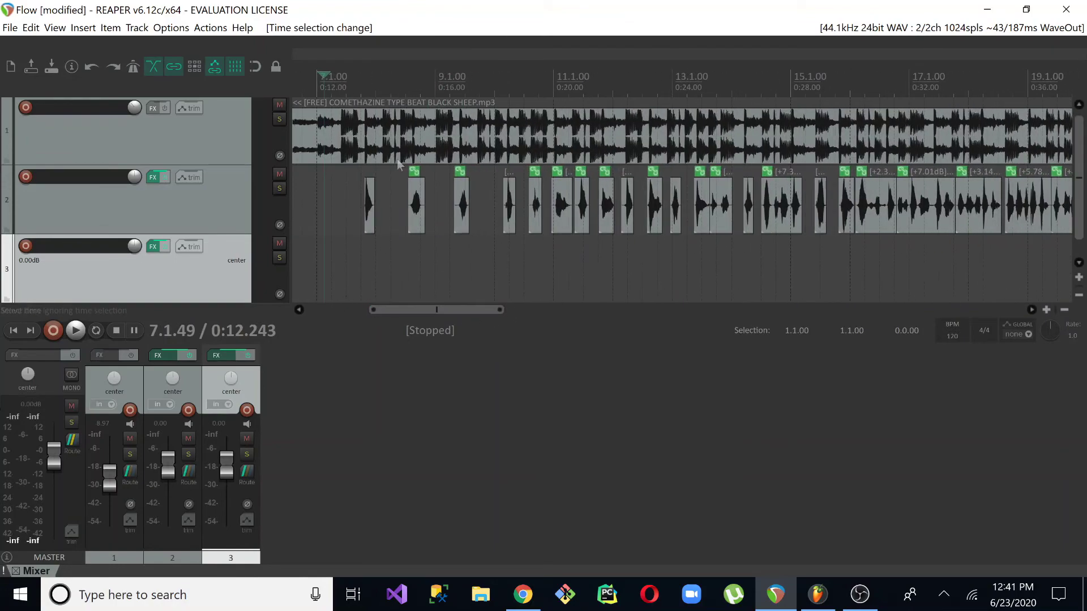
left_click(367, 122)
left_click(348, 127)
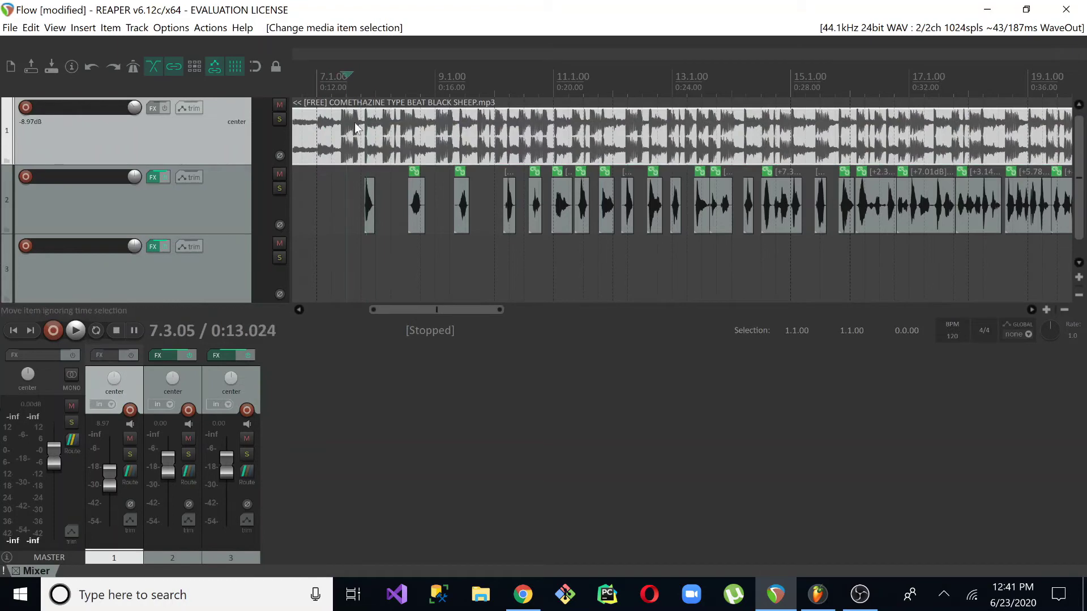
left_click(363, 134)
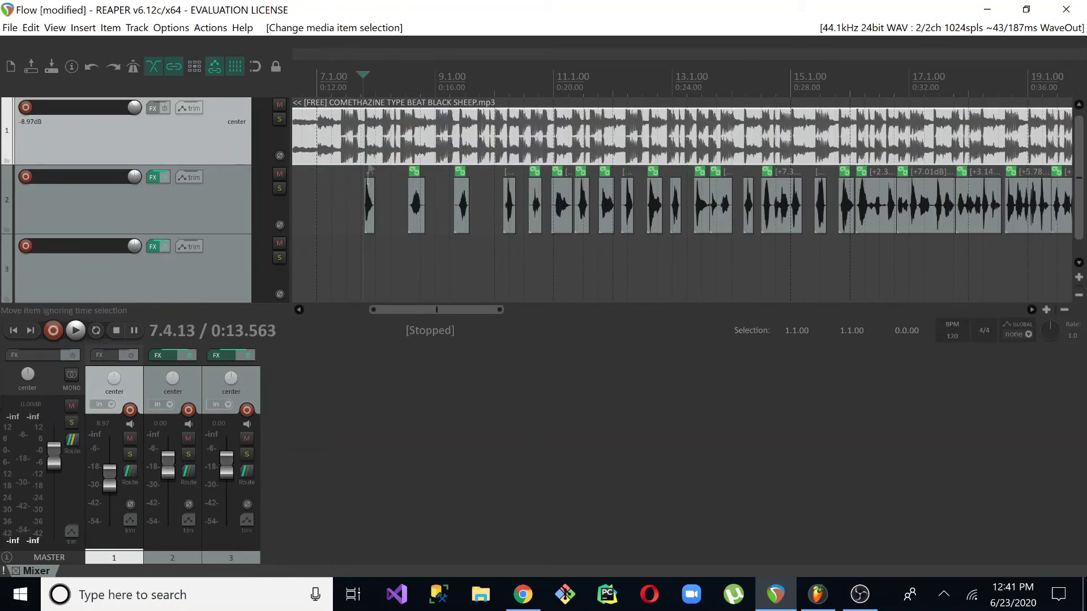
left_click(413, 158)
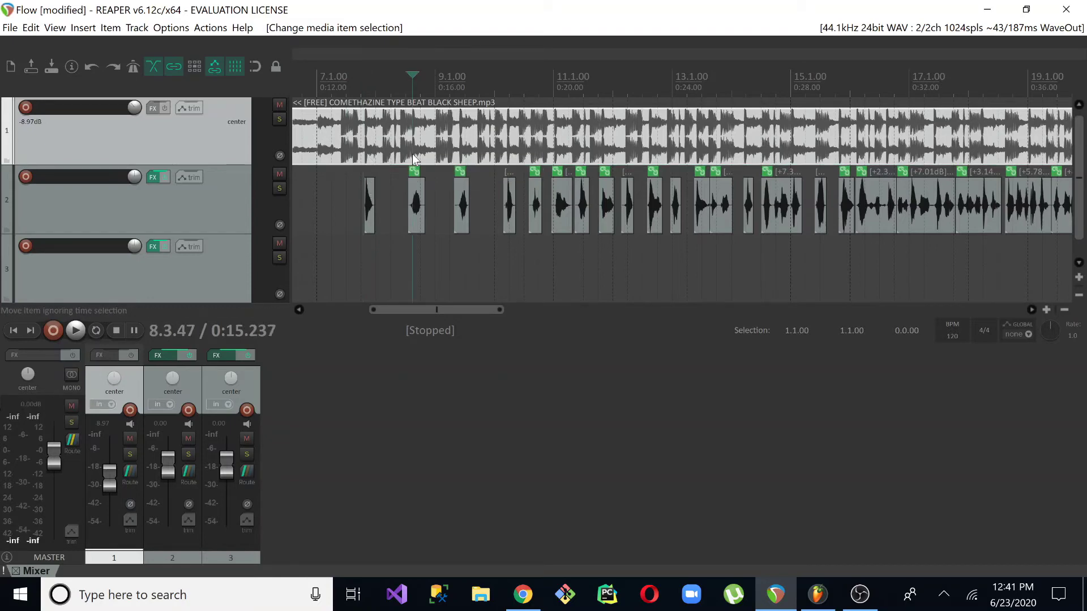
left_click(461, 157)
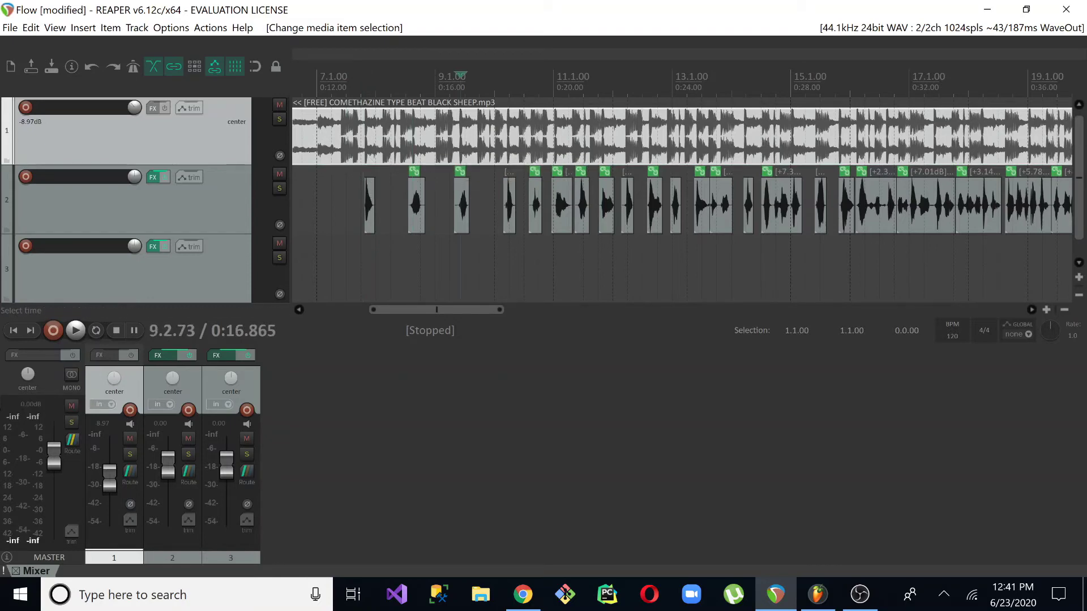
left_click(360, 272)
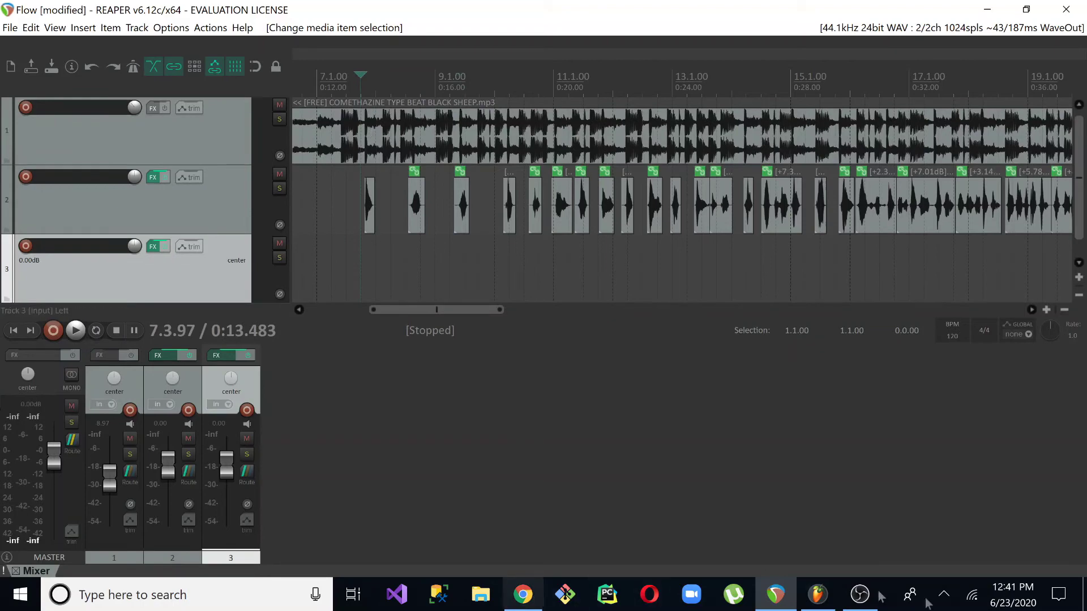
- Switch to FL Studio and add 707 Rim hits on steps 5, 13, 21 and 29
left_click(831, 606)
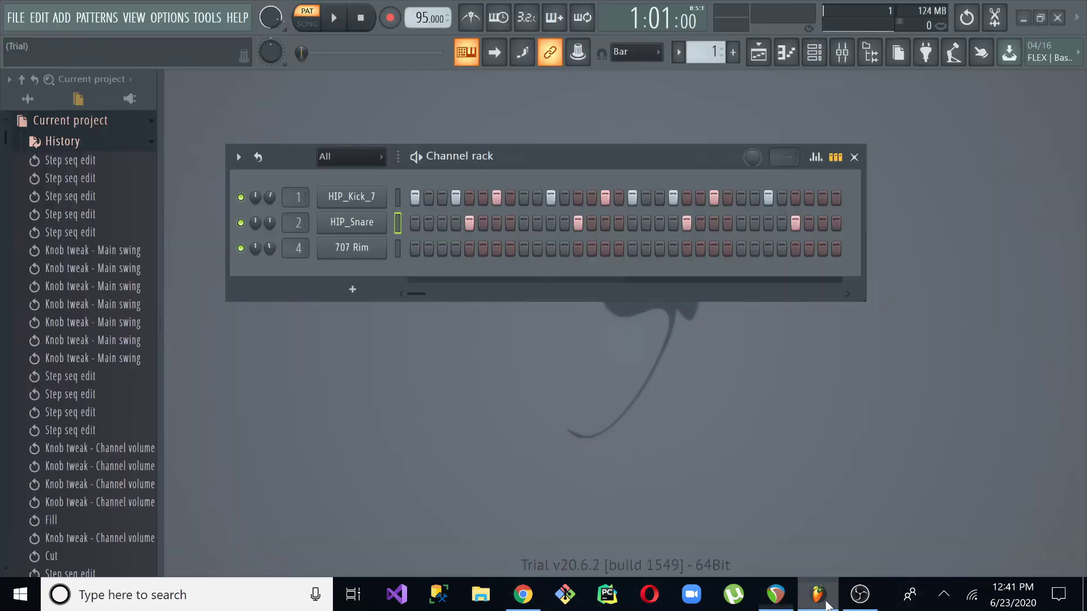
left_click(469, 249)
left_click(578, 251)
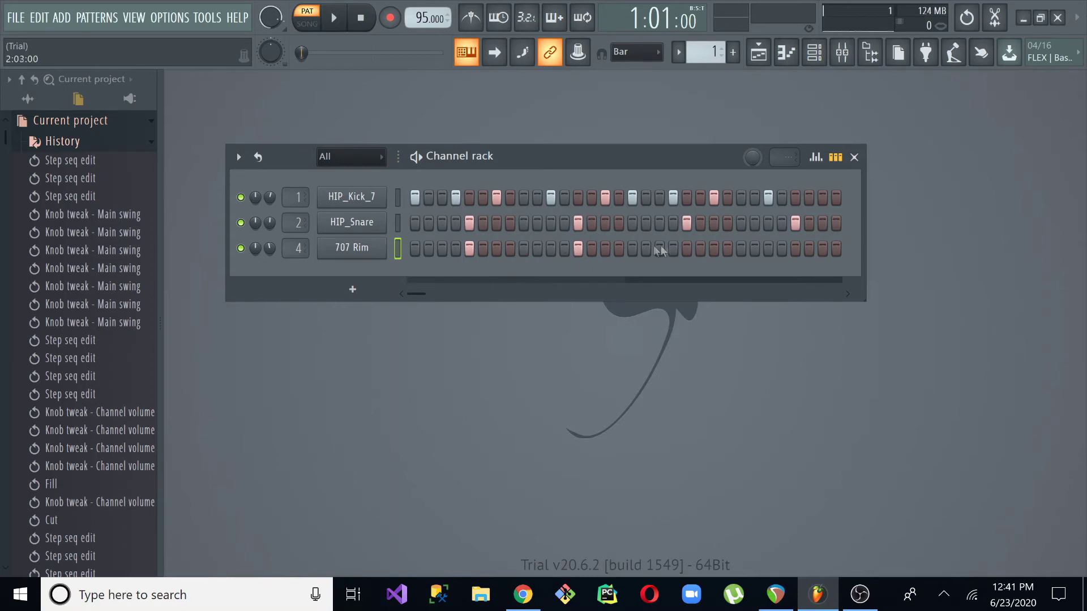
left_click(690, 249)
left_click(796, 251)
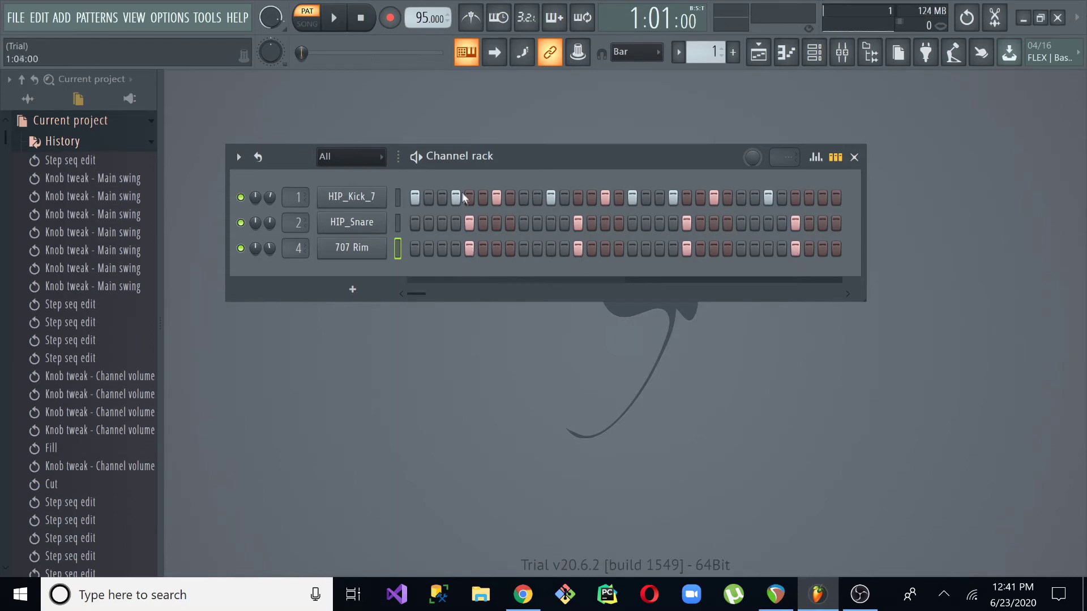
- Place REAPER's edit cursor at 10.2.97 and add 707 Rim hits on steps 1, 9 and 17 in FL Studio
left_click(817, 595)
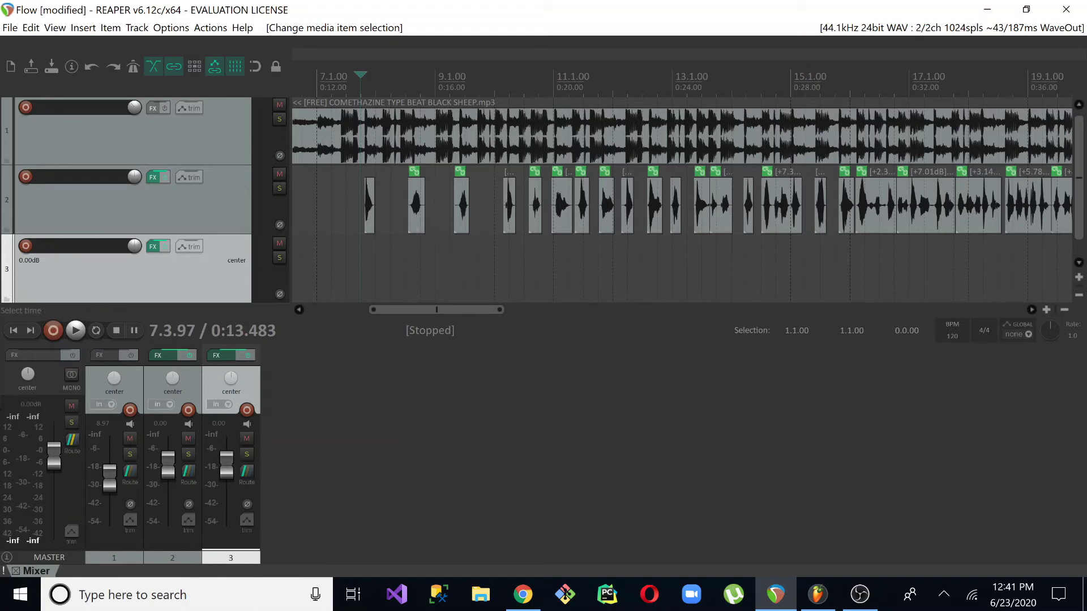
left_click(523, 235)
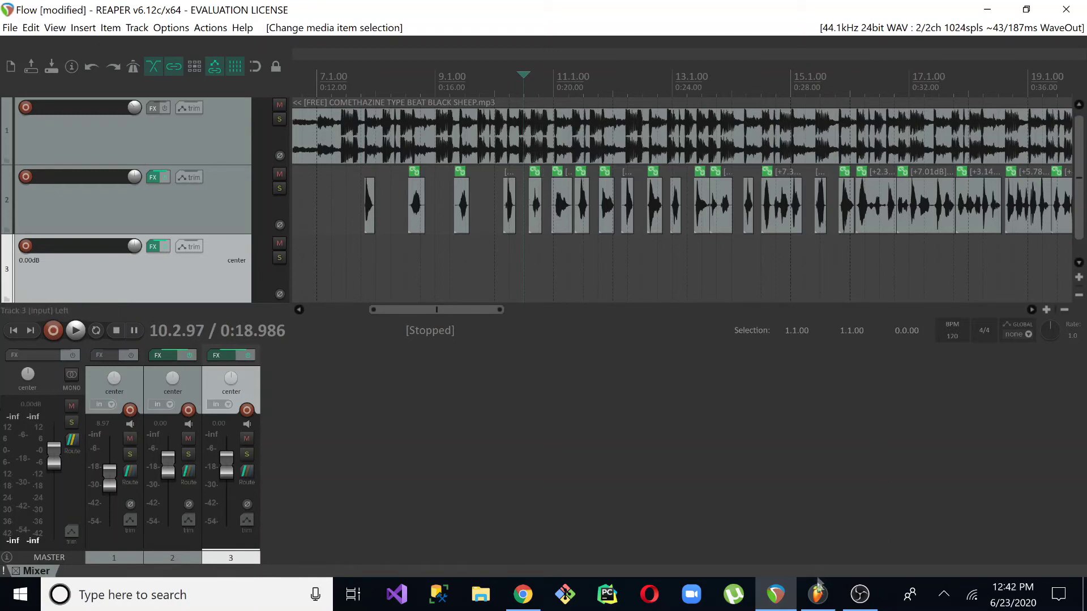
left_click(817, 594)
left_click(415, 248)
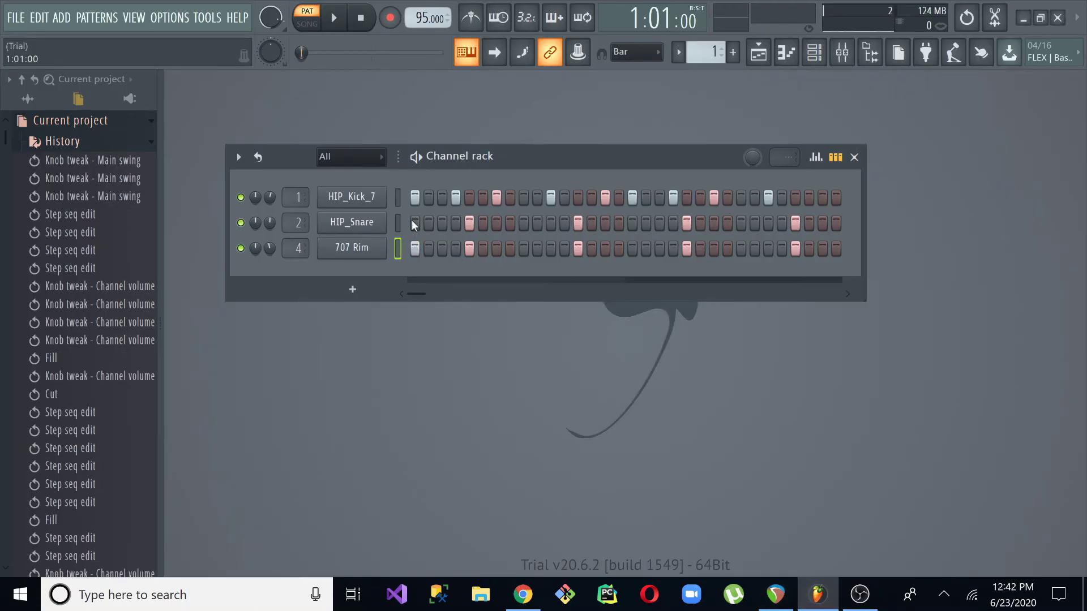
left_click(523, 249)
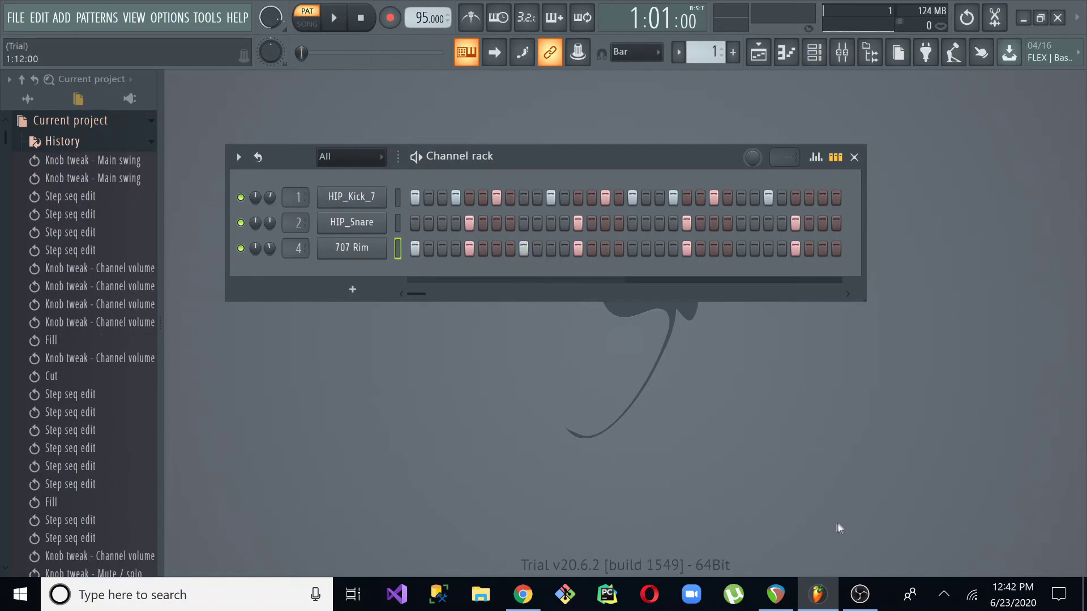
mouse_move(781, 607)
left_click(632, 249)
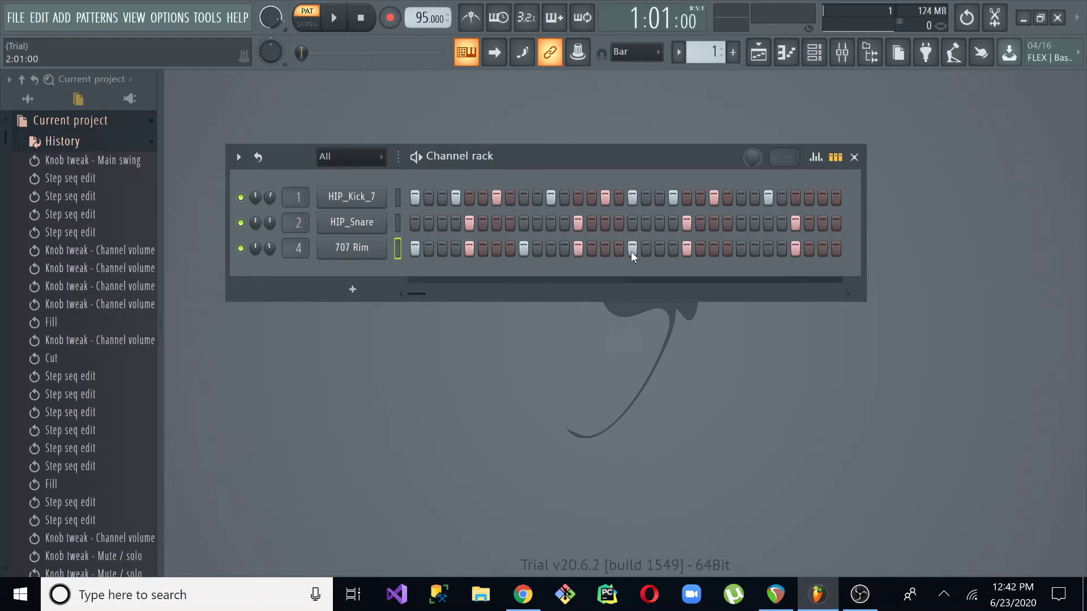
- Switch to REAPER and mark the vocal passages from 13.1.75 to 15.4.21 and from 15.3.89 to 18.3.05 as time selections
left_click(775, 595)
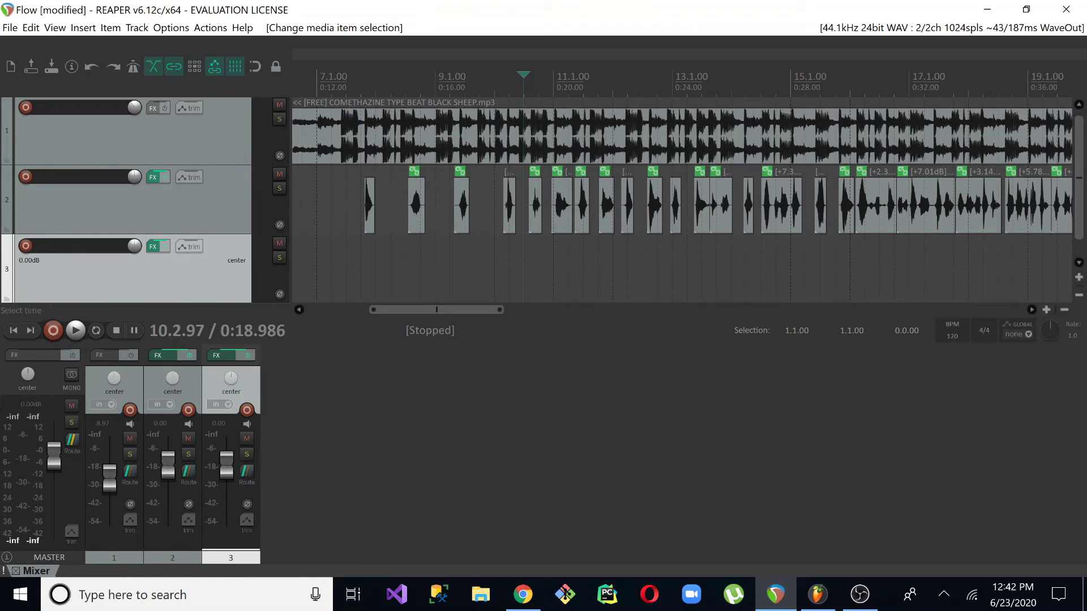
left_click_drag(682, 229, 838, 229)
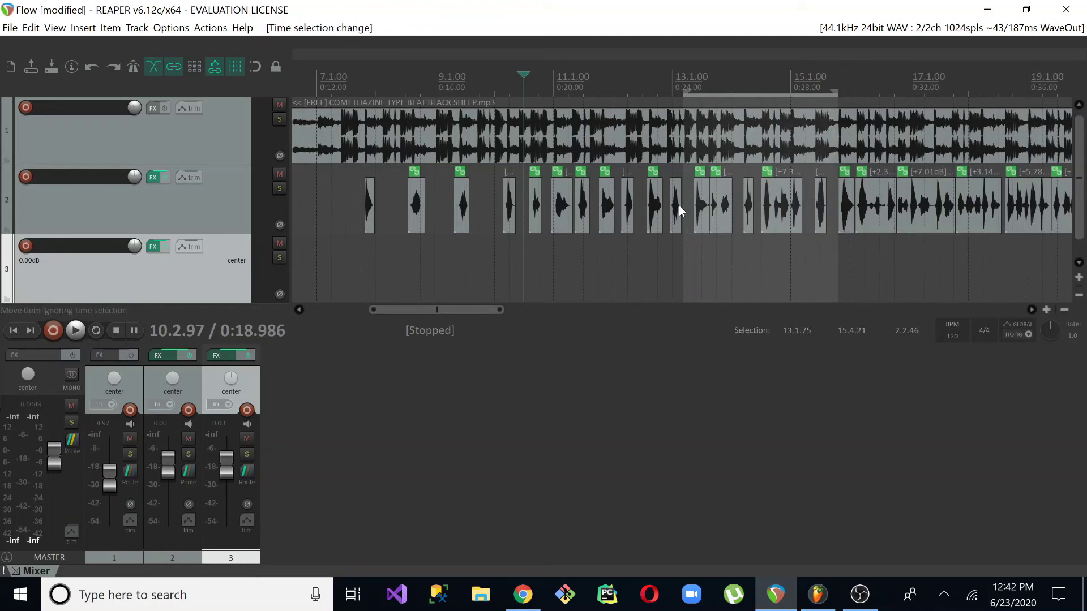
left_click(776, 84)
left_click_drag(835, 226, 998, 268)
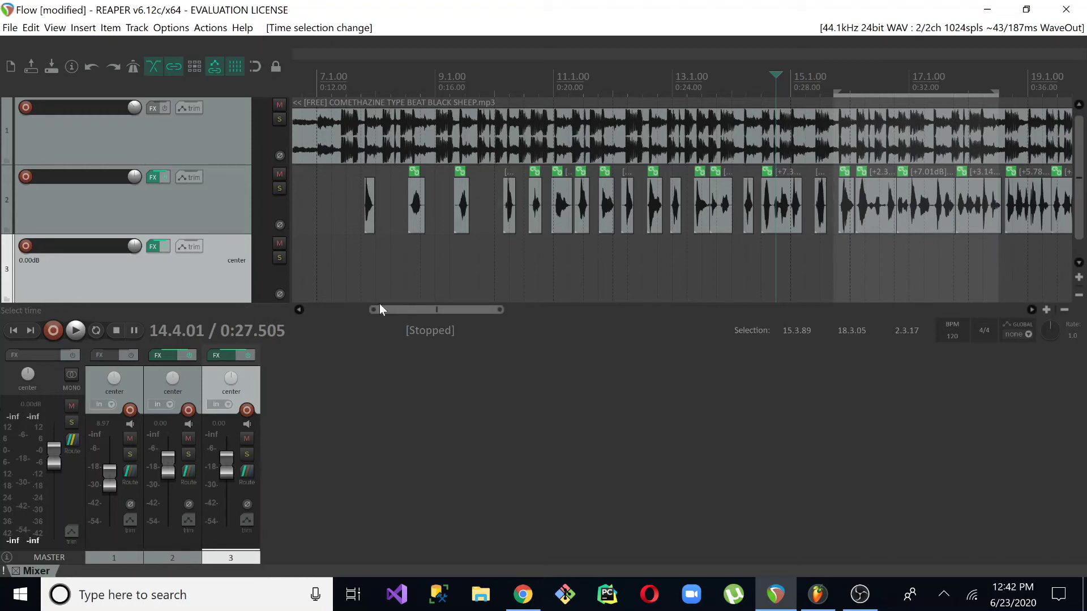
- Play the beat with the vocals from 6.1.98 through the clips on track 3, following along the timeline, and stop playback
left_click_drag(369, 309, 313, 309)
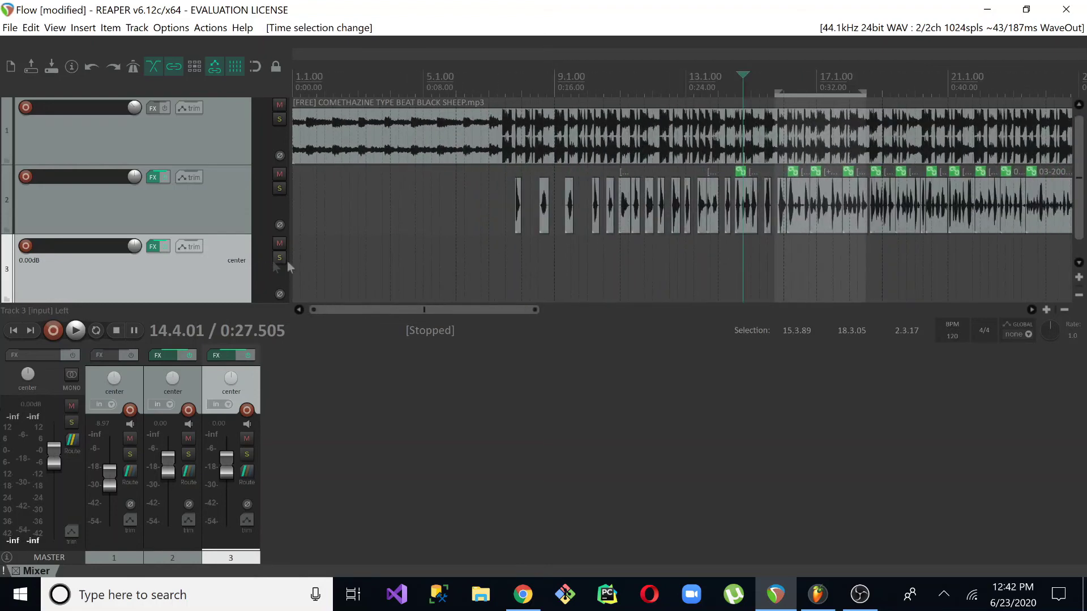
left_click(468, 204)
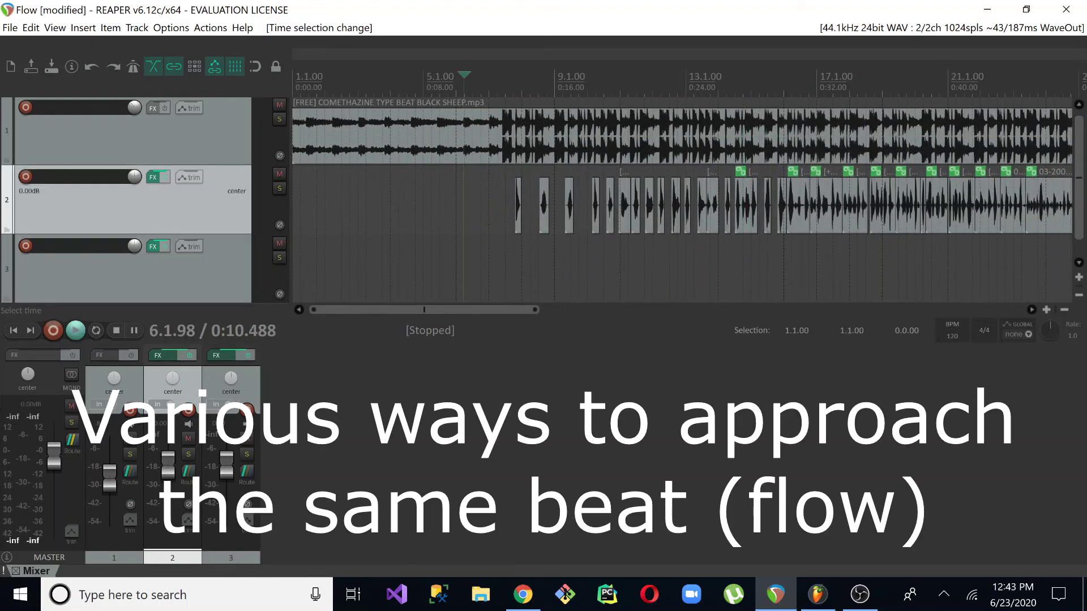
key("space")
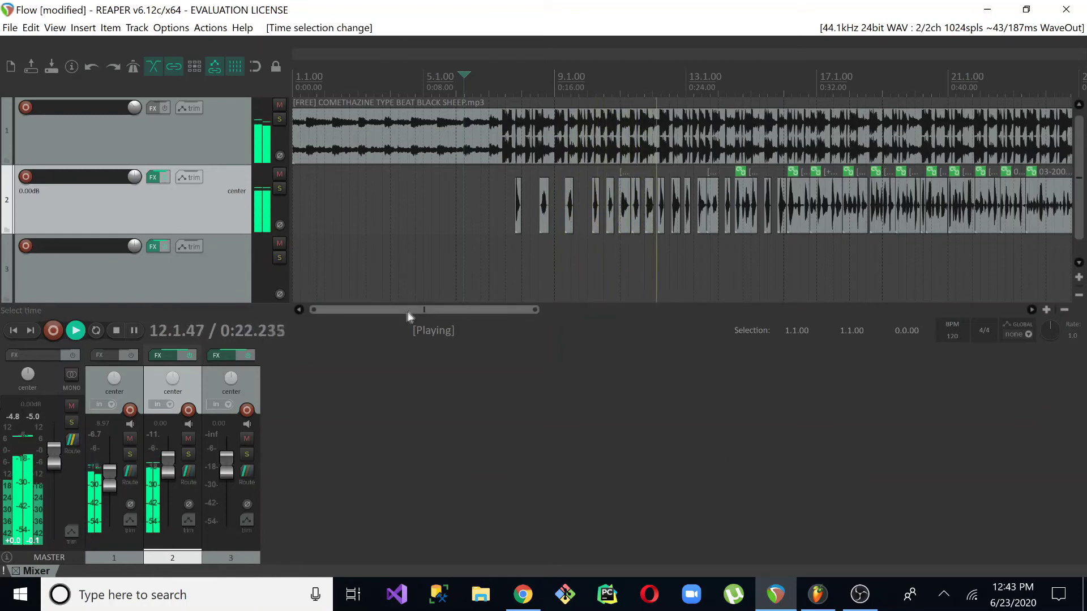
left_click_drag(311, 310, 419, 309)
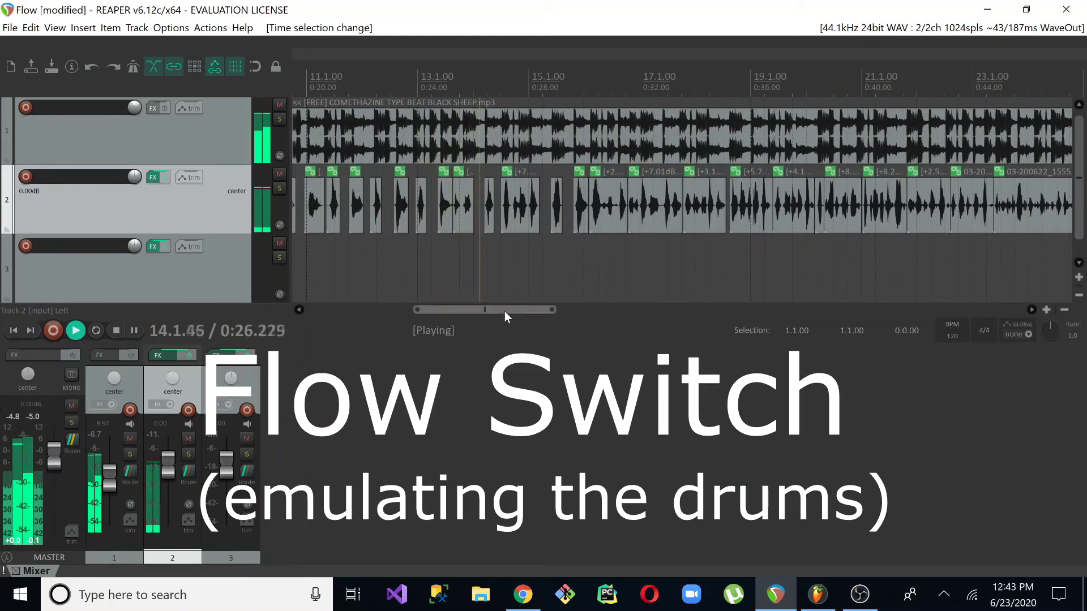
left_click_drag(504, 311, 559, 306)
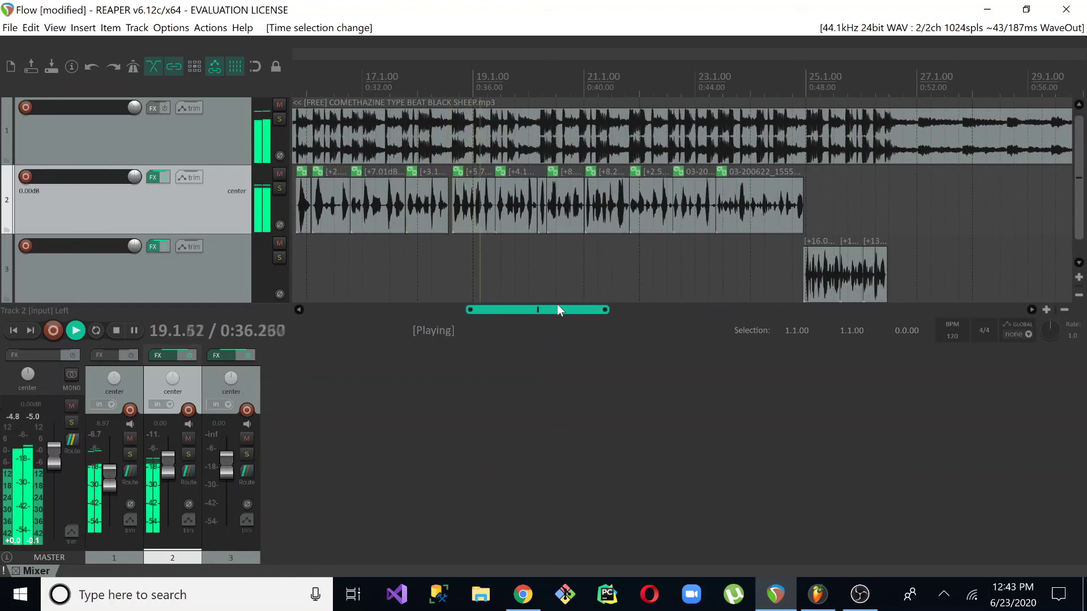
left_click_drag(557, 305, 599, 305)
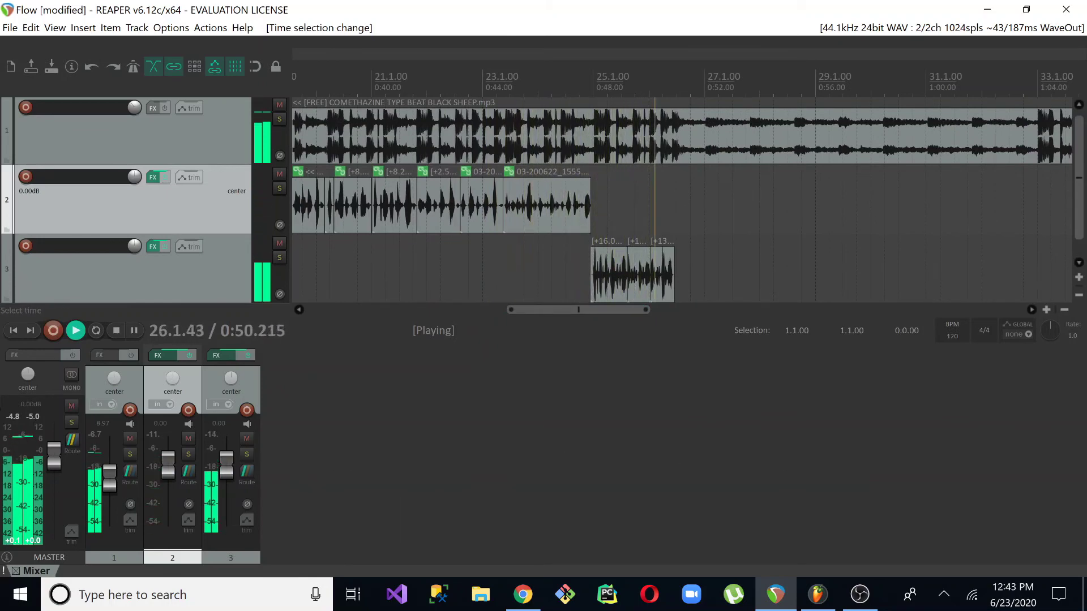
key("space")
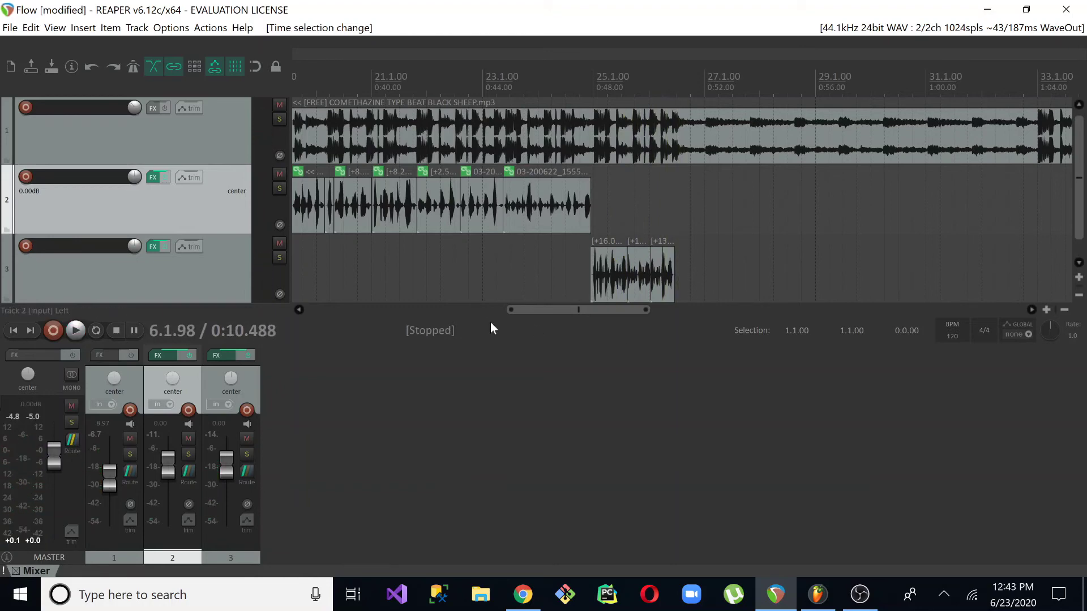
left_click_drag(510, 310, 319, 304)
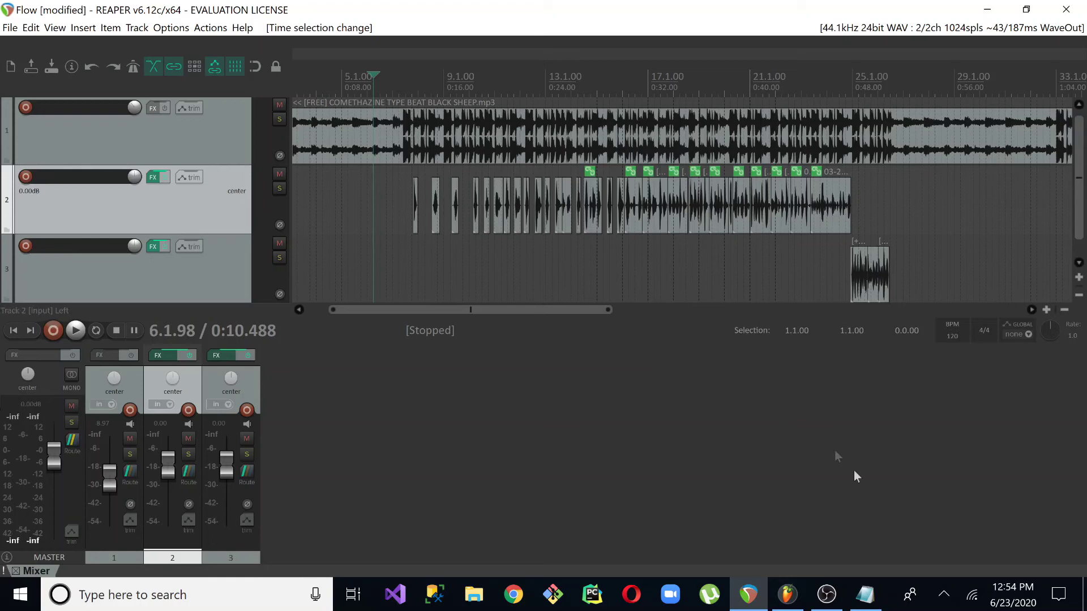
- Switch to the Notepad artist list and remove the blank lines after Busta Rhymes
left_click(866, 593)
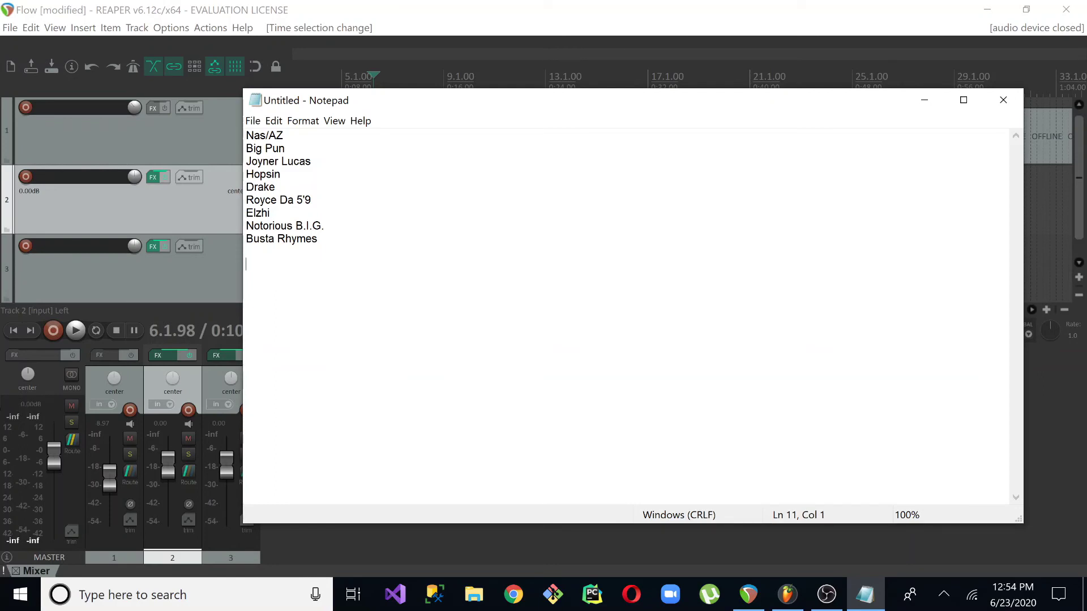
key("ctrl+a")
key("Right")
key("BackSpace")
key("BackSpace")
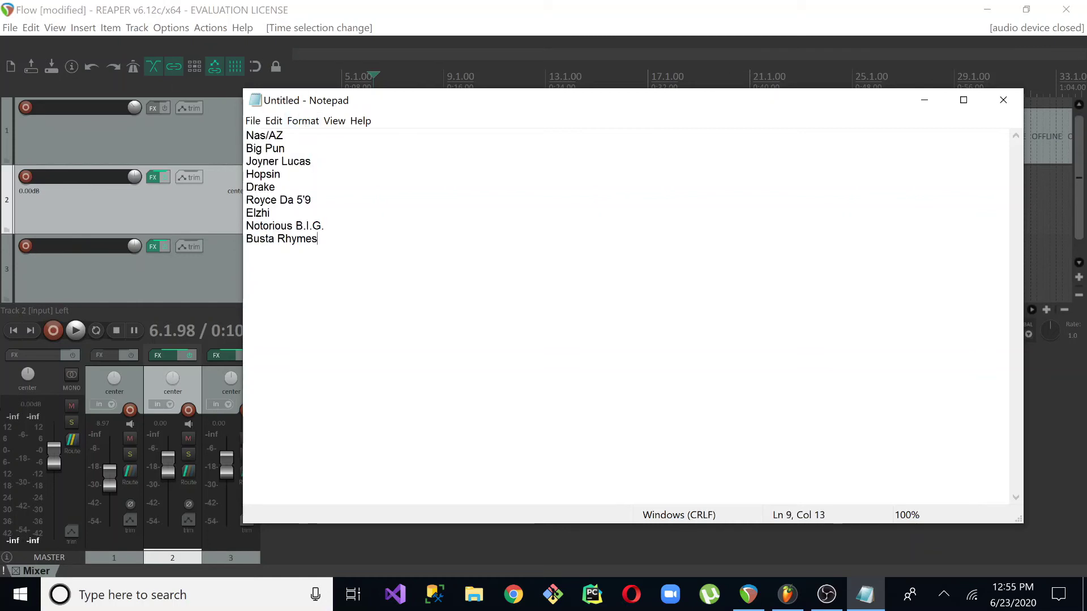
- Highlight the first entry, Nas/AZ, in the artist list
key("ctrl+Home")
key("shift+End")
key("Down")
key("Down")
key("Down")
key("Down")
key("Down")
key("Down")
key("ctrl+Home")
key("End")
key("shift+Home")
key("End")
key("shift+Home")
key("End")
key("Left")
key("Left")
key("End")
key("shift+Home")
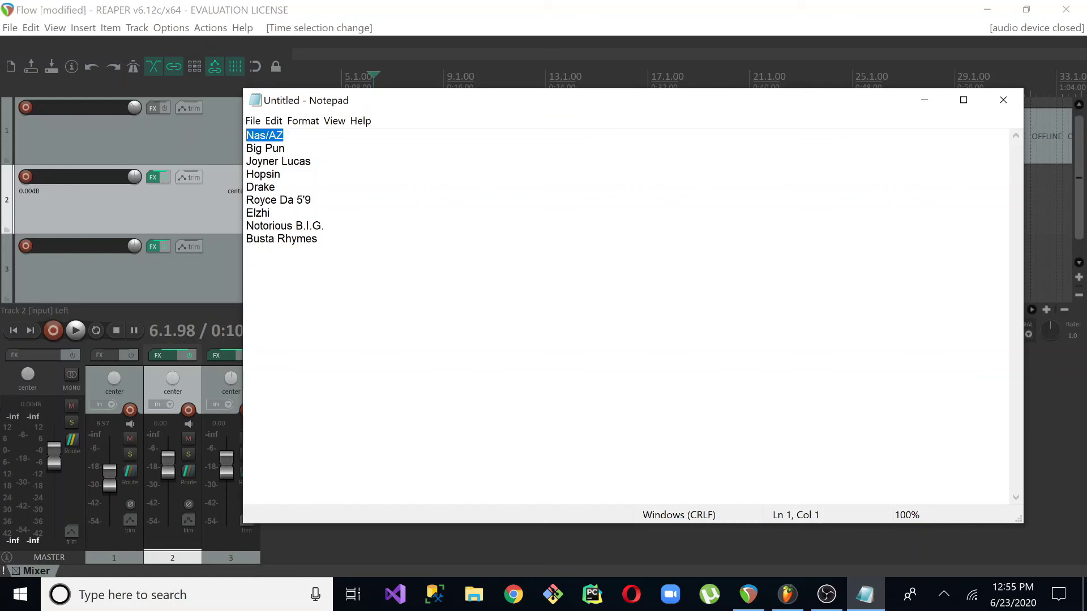
key("End")
key("shift+Home")
- Highlight the Big Pun entry in the artist list
key("Down")
key("End")
key("shift+Home")
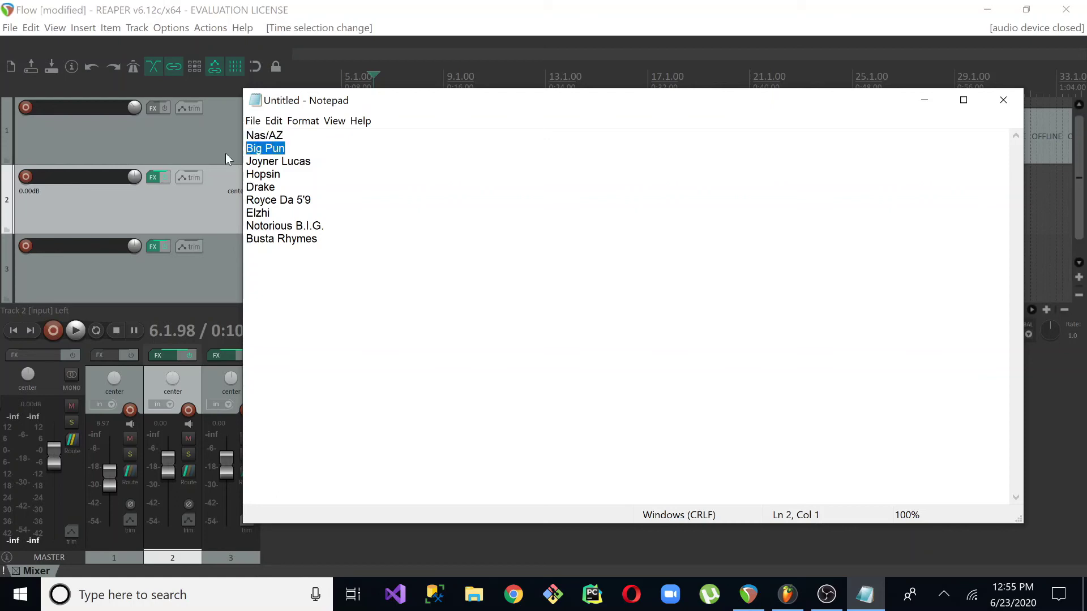
key("End")
key("shift+Home")
key("End")
key("shift+Home")
key("End")
type("-")
key("BackSpace")
key("BackSpace")
key("BackSpace")
- Highlight the Joyner Lucas entry in the artist list
key("Down")
key("shift+Home")
key("Down")
key("Up")
key("shift+Left")
key("shift+Left")
key("shift+Left")
key("shift+Left")
key("shift+Left")
key("shift+Left")
key("shift+Left")
key("shift+Left")
key("shift+Left")
key("shift+Left")
key("shift+Left")
key("shift+Left")
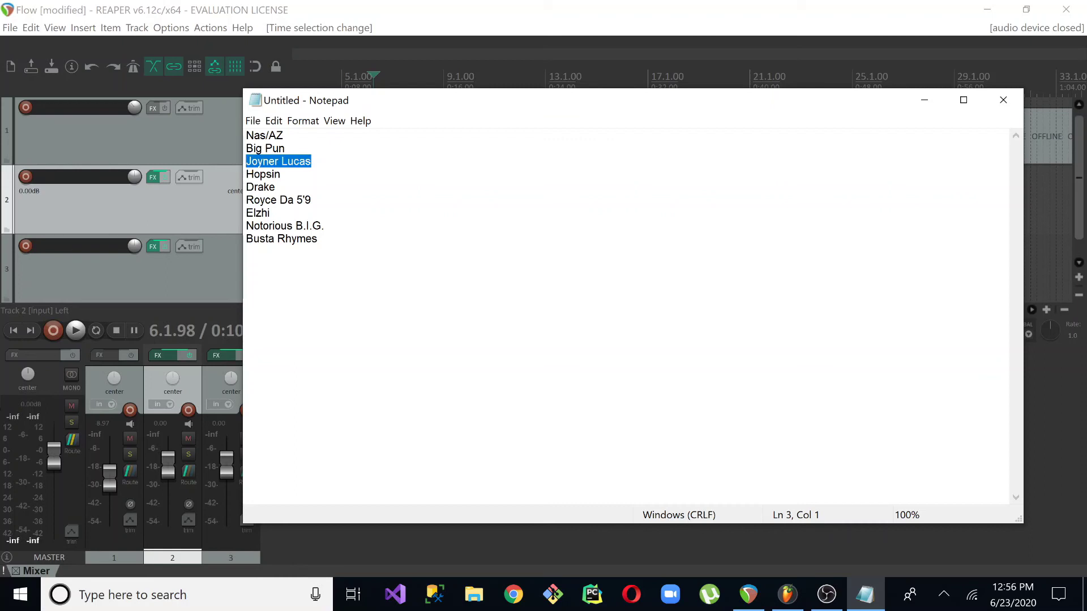
- Highlight the Hopsin entry in the artist list
key("Down")
key("shift+Left")
key("shift+Left")
key("shift+Left")
key("shift+Left")
key("shift+Left")
key("shift+Left")
- Highlight the Drake entry in the artist list
key("Down")
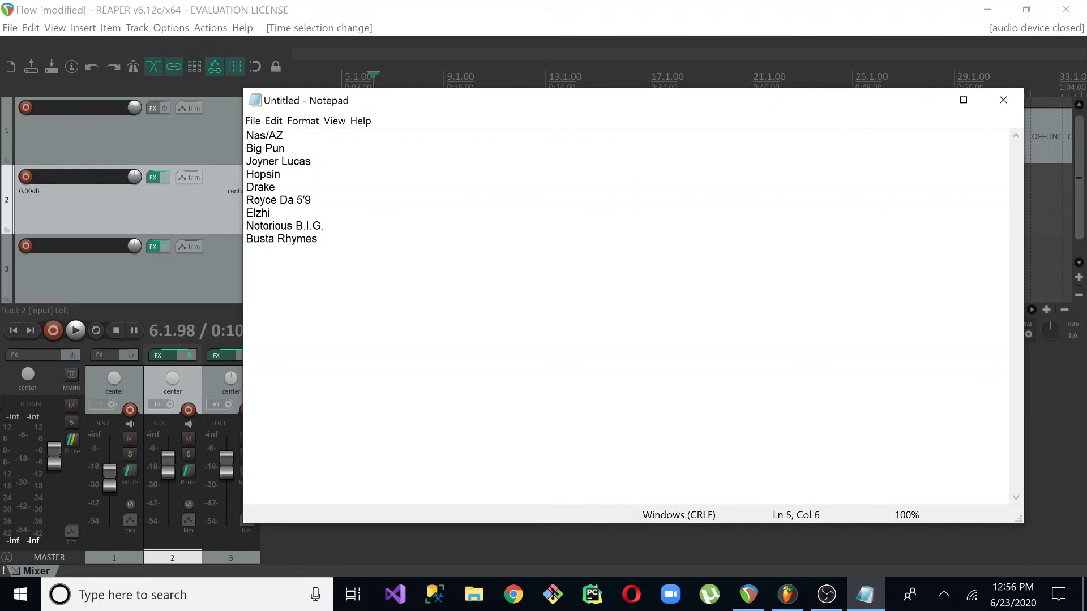
key("Left")
key("shift+Left")
key("shift+Left")
key("shift+Left")
key("shift+Left")
key("shift+Left")
key("shift+Left")
- Highlight the Royce Da 5'9 entry in the artist list
key("Down")
key("Left")
key("shift+Left")
key("shift+Left")
key("shift+Left")
key("shift+Left")
key("shift+Left")
key("shift+Left")
key("Down")
key("Down")
key("Left")
key("shift+Left")
key("shift+Left")
key("shift+Left")
key("shift+Left")
key("shift+Left")
key("Down")
key("End")
key("shift+Home")
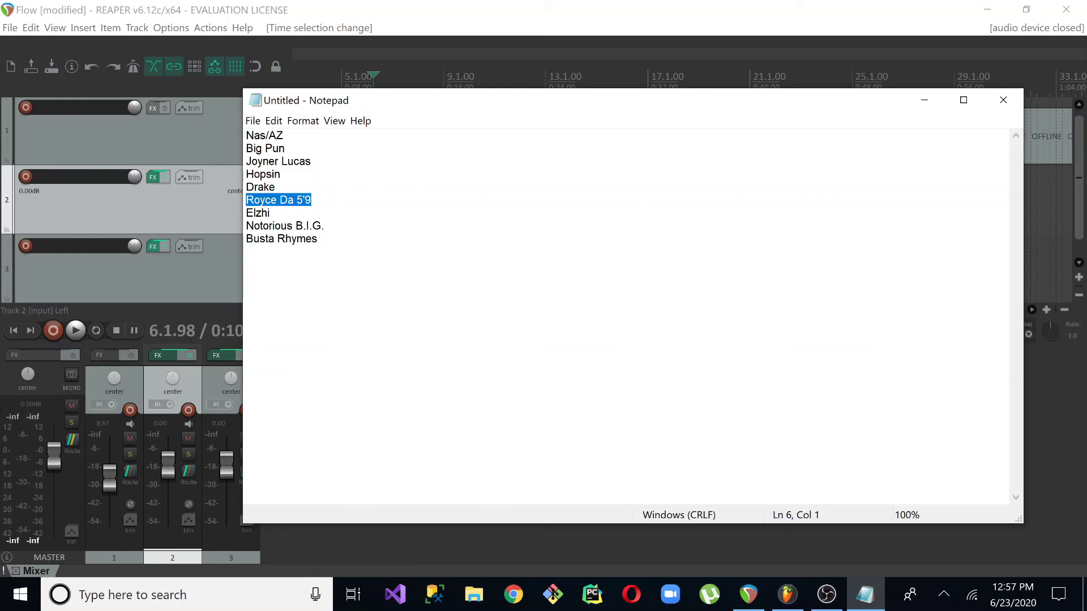
- Highlight the Elzhi entry and extend the selection up to the Royce Da 5'9 line
key("Down")
key("End")
key("shift+Home")
key("End")
key("shift+Left")
key("shift+Up")
key("shift+Home")
key("ctrl+Right")
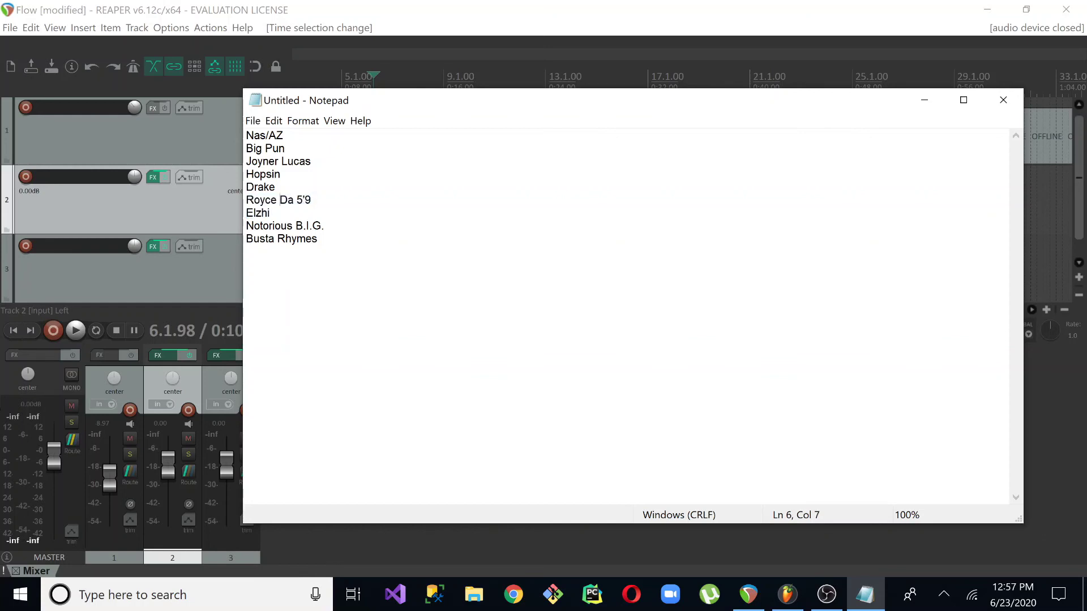
- Return to the Royce Da 5'9 line and highlight it again
key("shift+Up")
key("shift+Home")
key("Right")
key("Up")
key("End")
key("shift+Home")
key("Right")
key("shift+Home")
key("Right")
key("shift+Home")
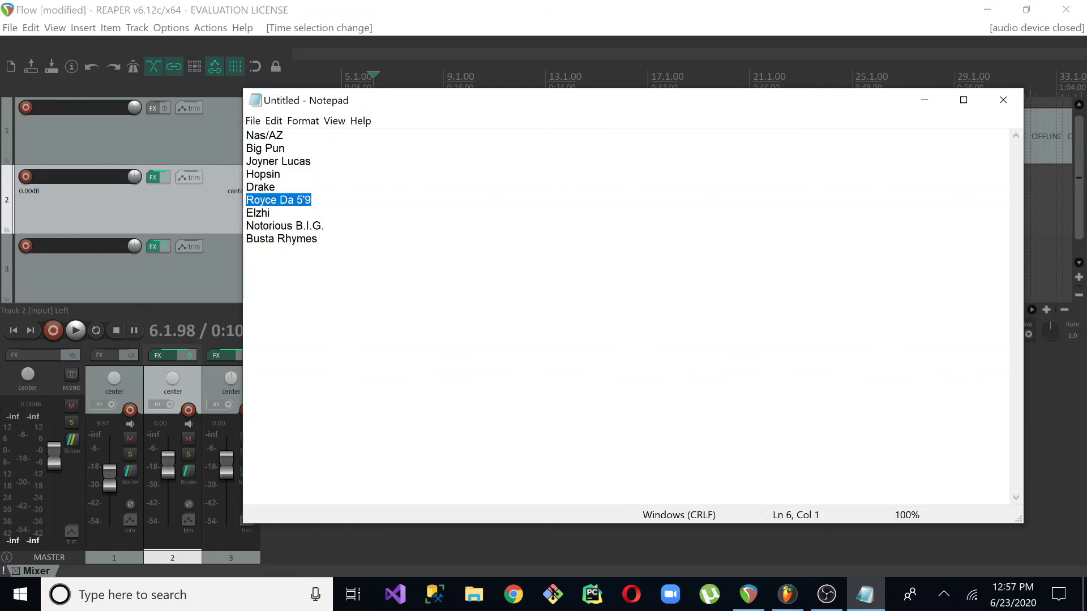
key("Right")
key("shift+Home")
key("Right")
- Highlight the Elzhi entry and the Notorious B.I.G. entry in turn
key("Down")
key("shift+Home")
key("Right")
key("shift+Home")
key("Right")
key("Down")
key("shift+Home")
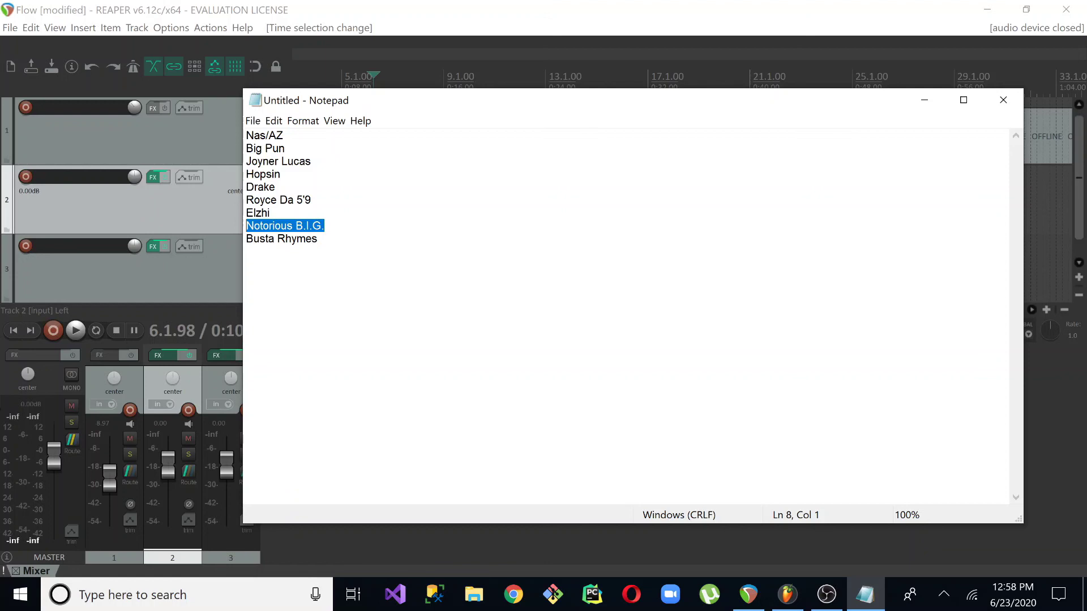
left_click_drag(324, 226, 236, 228)
key("End")
- Highlight the last entry, Busta Rhymes, and switch back to the REAPER project
key("Down")
key("shift+Home")
key("End")
key("shift+Home")
key("Down")
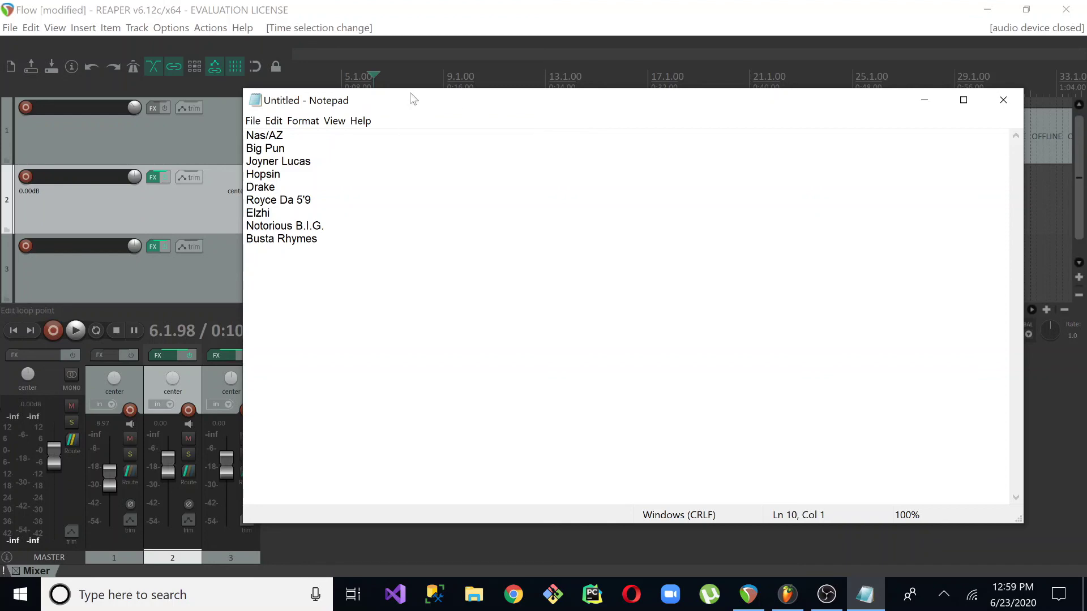
left_click(426, 7)
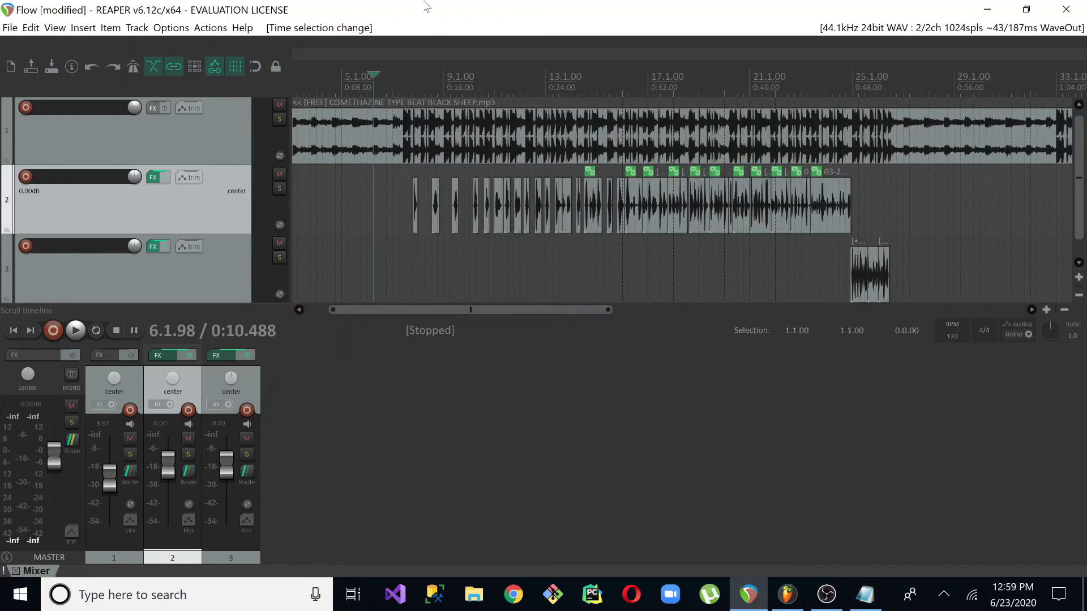